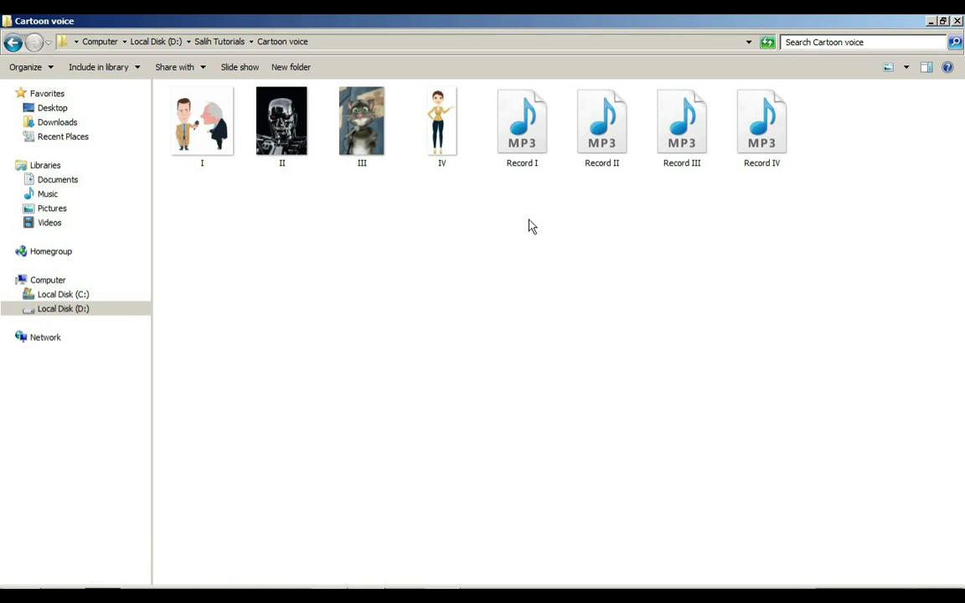
Import Record I into the Media panel, place it at the start of audio track 1, and play it
drag(532, 149, 230, 207)
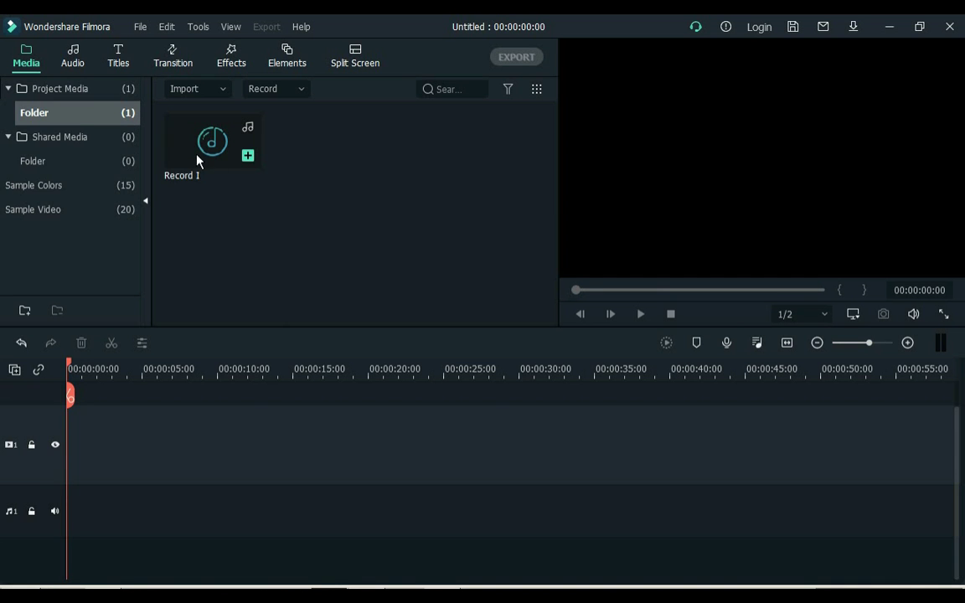
drag(199, 159, 52, 461)
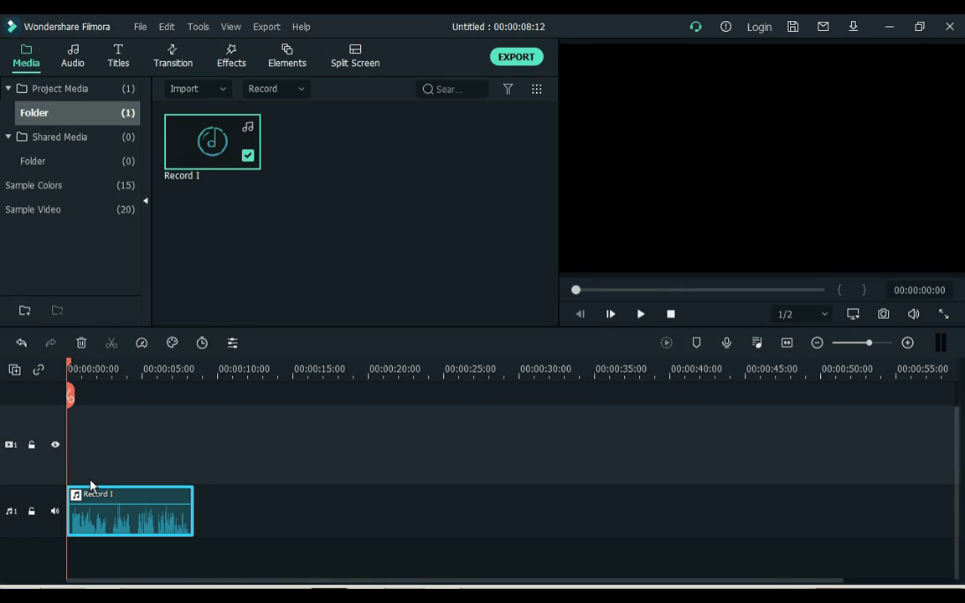
key(space)
Lower Record I's pitch to -4.00, preview it, then stretch the clip to play at 0.69x
double_click(122, 526)
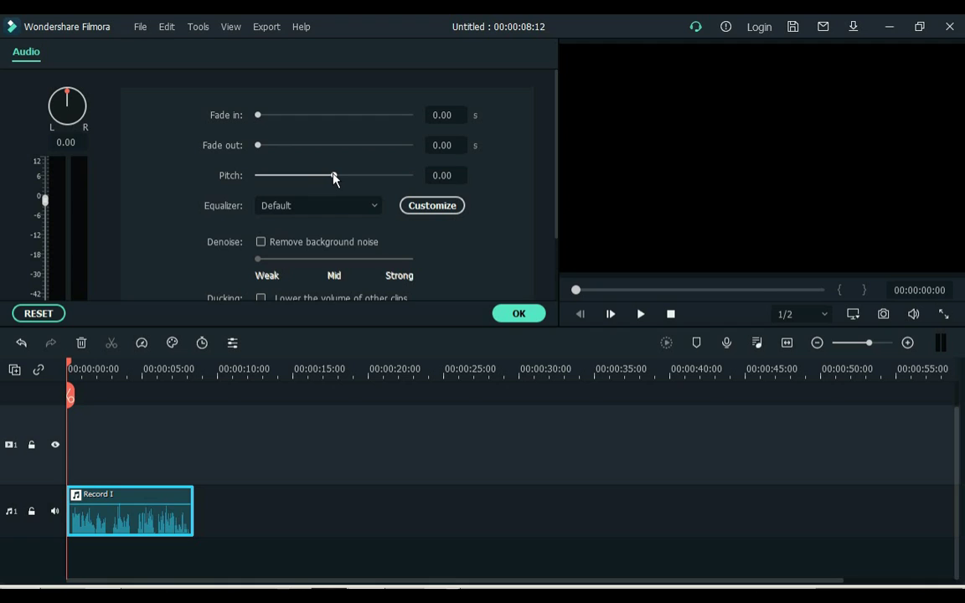
drag(333, 176, 311, 180)
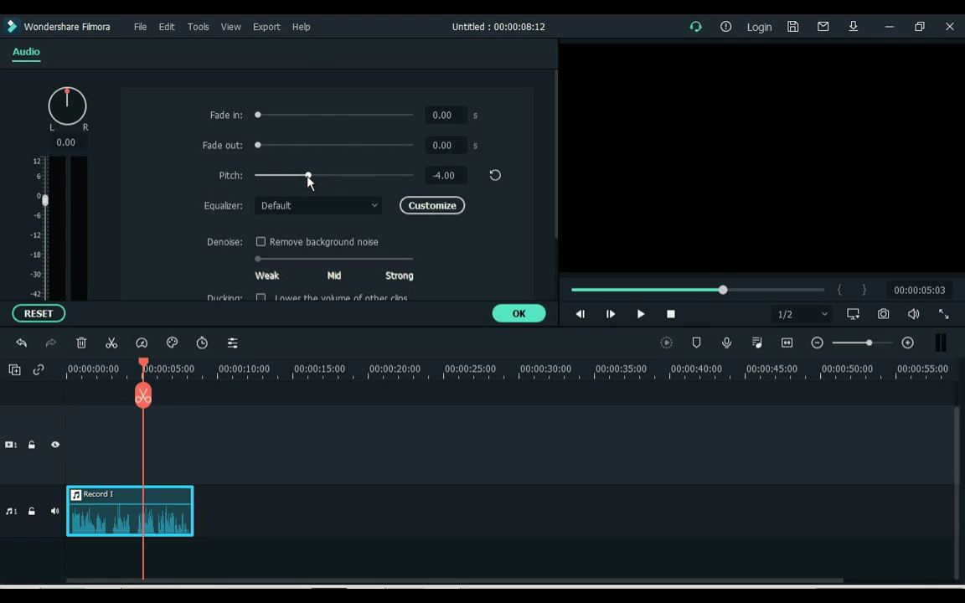
click(87, 368)
key(space)
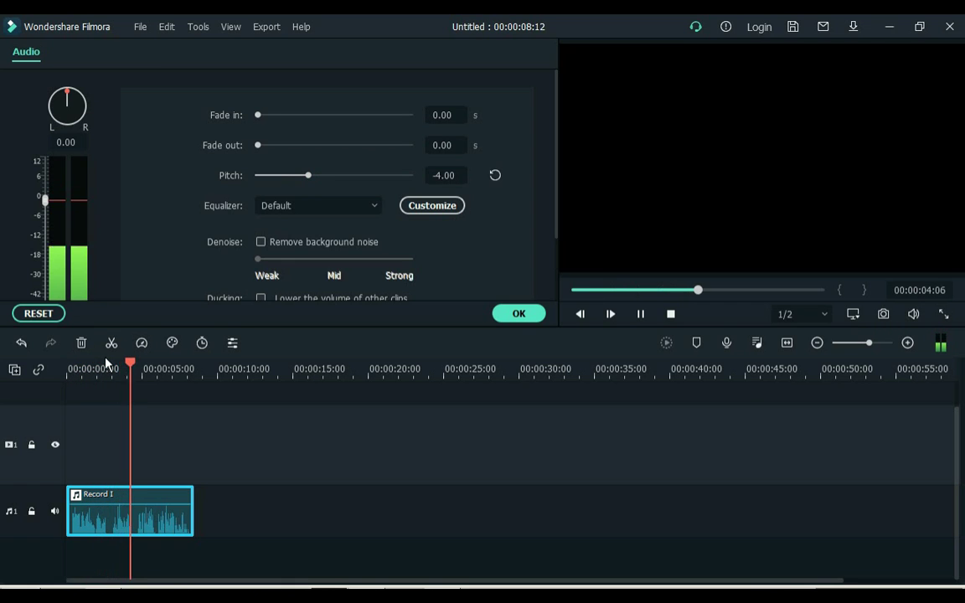
key(space)
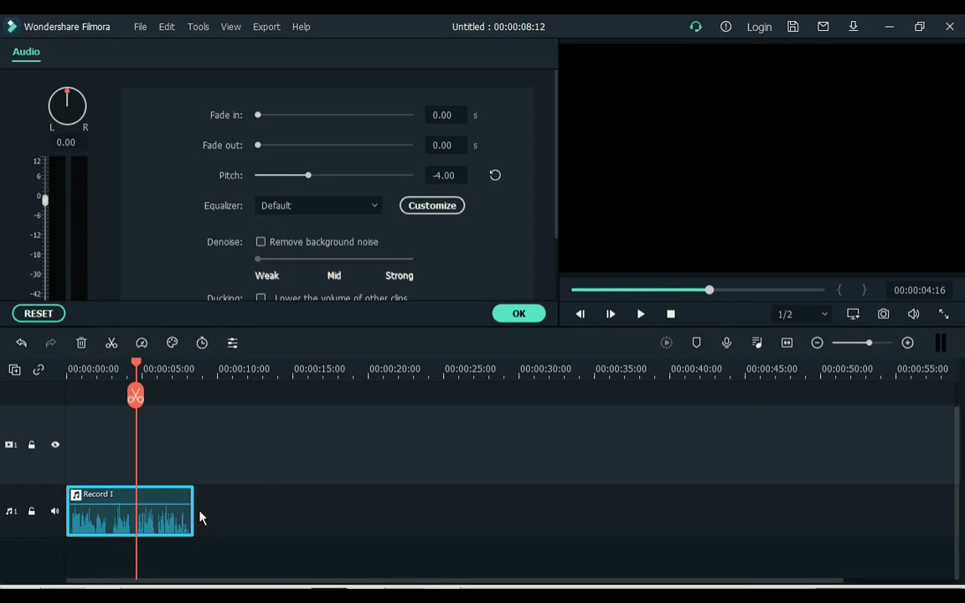
drag(200, 515, 253, 511)
Preview the slowed clip, then apply the Techno equalizer preset and confirm the audio settings
key(space)
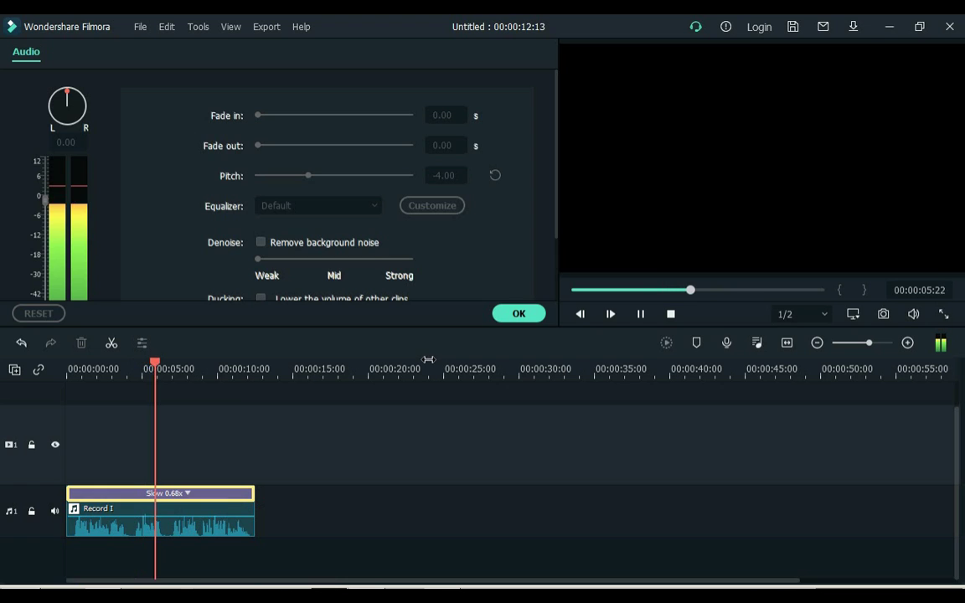
click(308, 177)
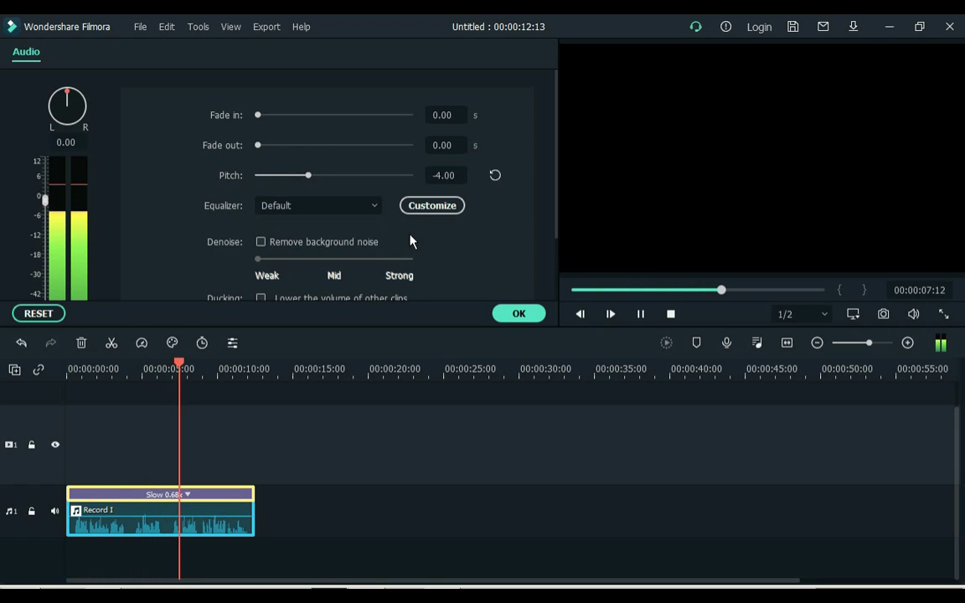
click(357, 209)
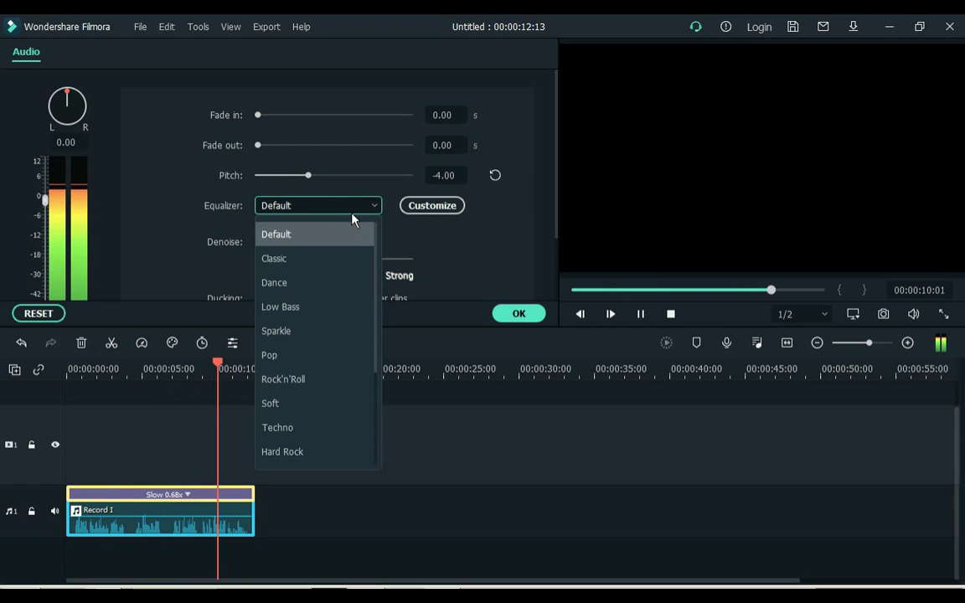
click(280, 403)
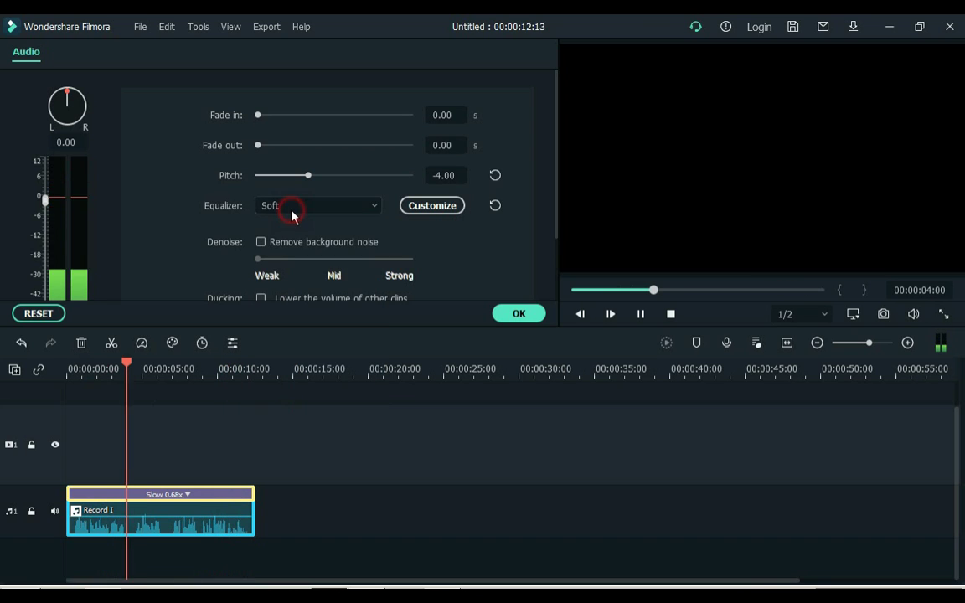
click(291, 210)
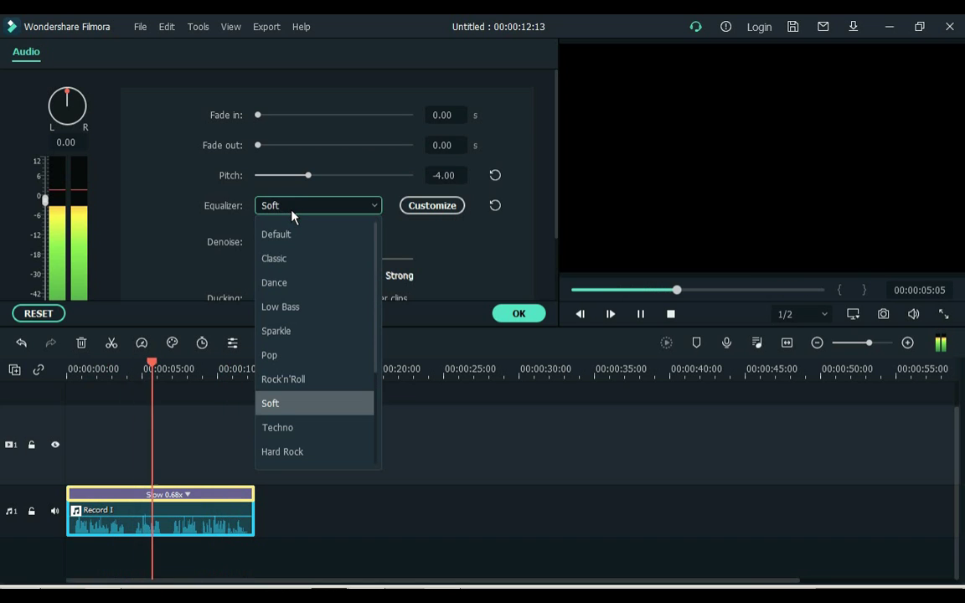
click(279, 428)
click(521, 314)
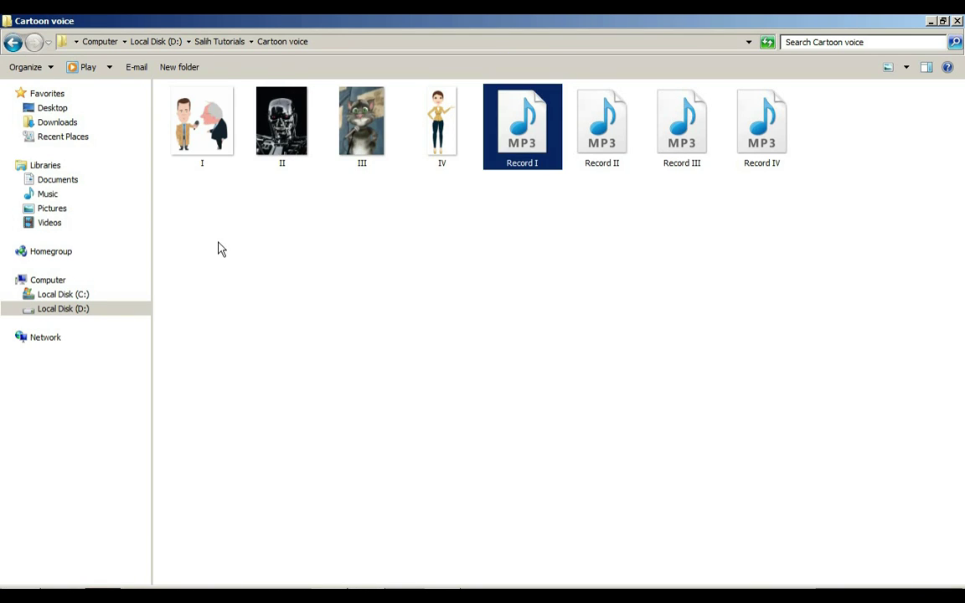
Add character image I to the video track, match the project to 290 x 320, and trim it to Record I
drag(202, 122, 321, 558)
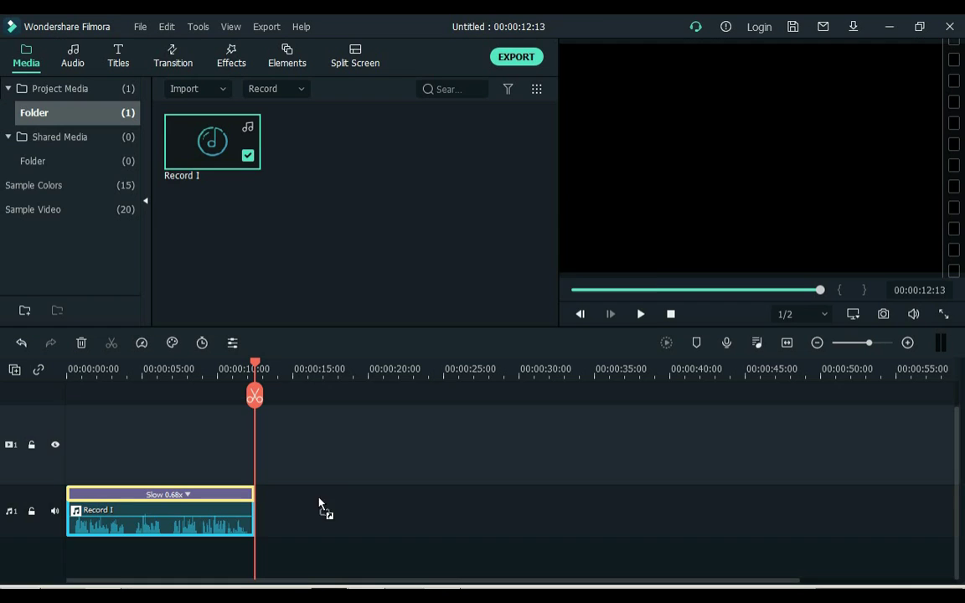
drag(319, 509, 306, 251)
drag(283, 325, 125, 444)
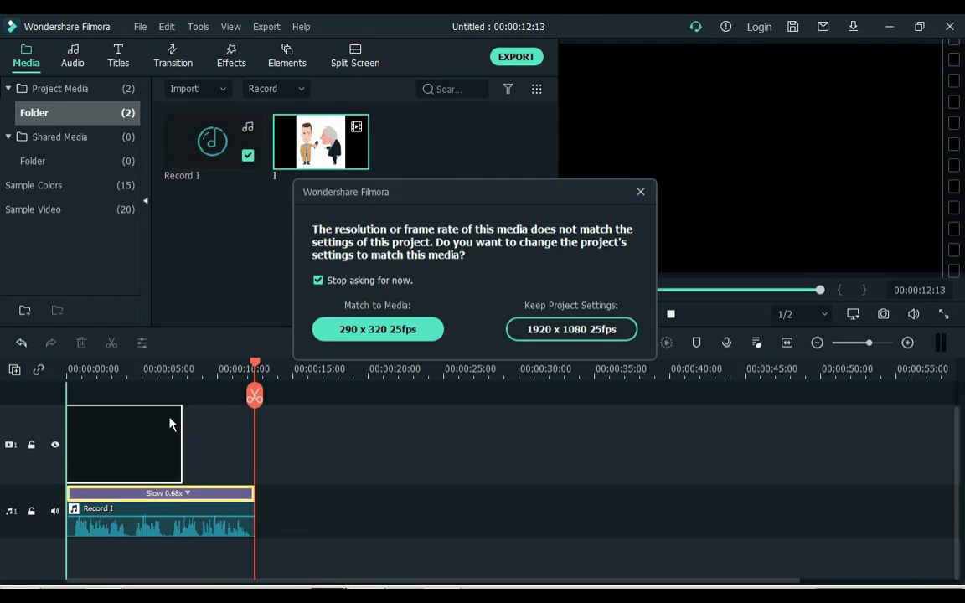
click(377, 328)
drag(320, 143, 190, 453)
drag(297, 444, 262, 446)
key(Home)
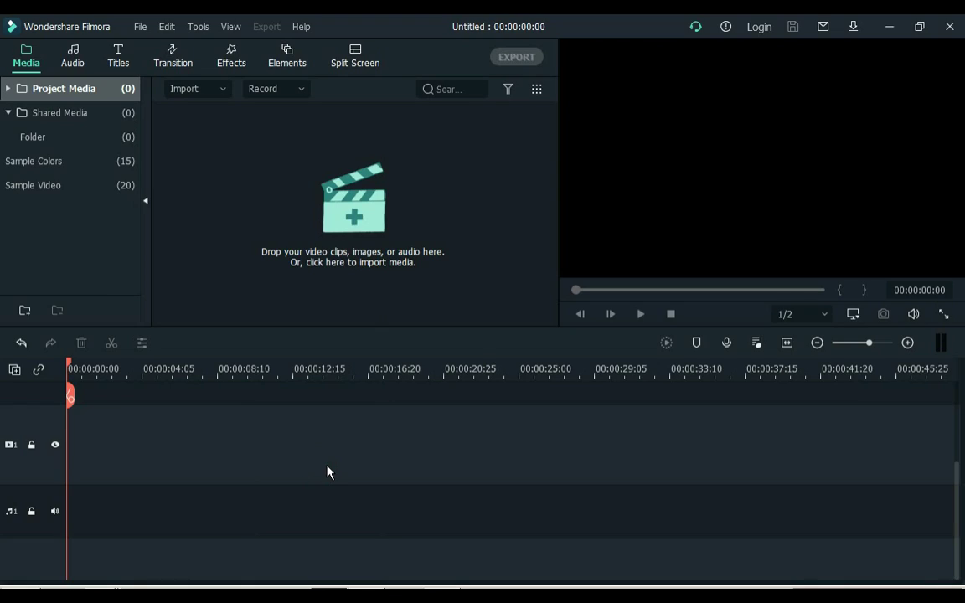
Import Record II from the Cartoon voice folder and place it at the start of audio track 1
click(115, 576)
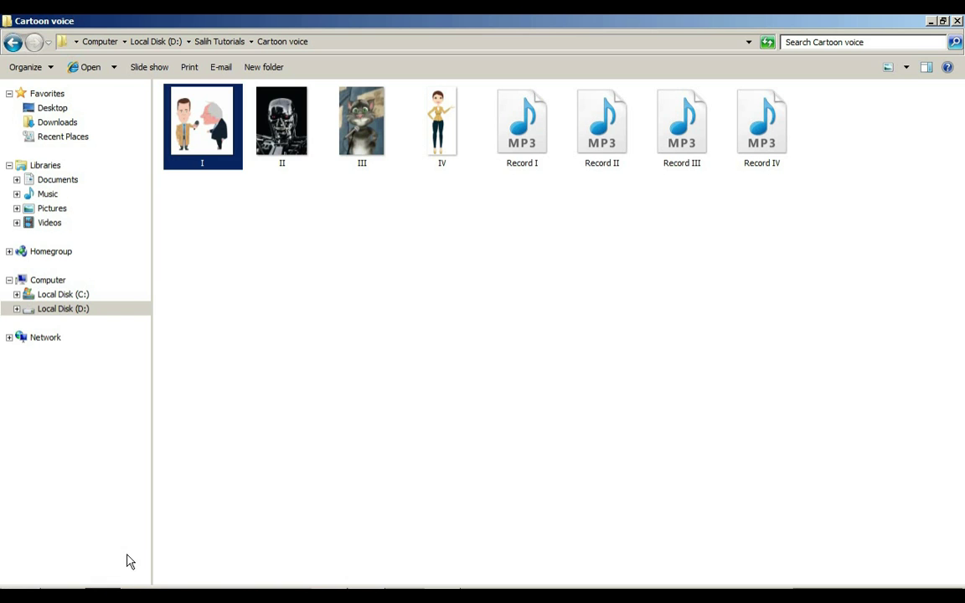
click(612, 159)
drag(595, 171, 404, 240)
drag(181, 289, 177, 500)
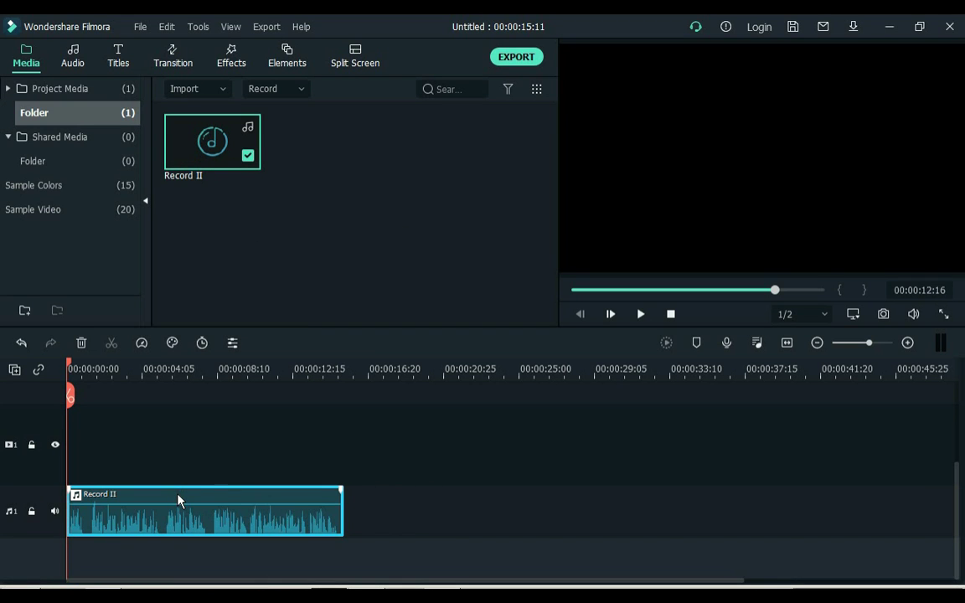
key(space)
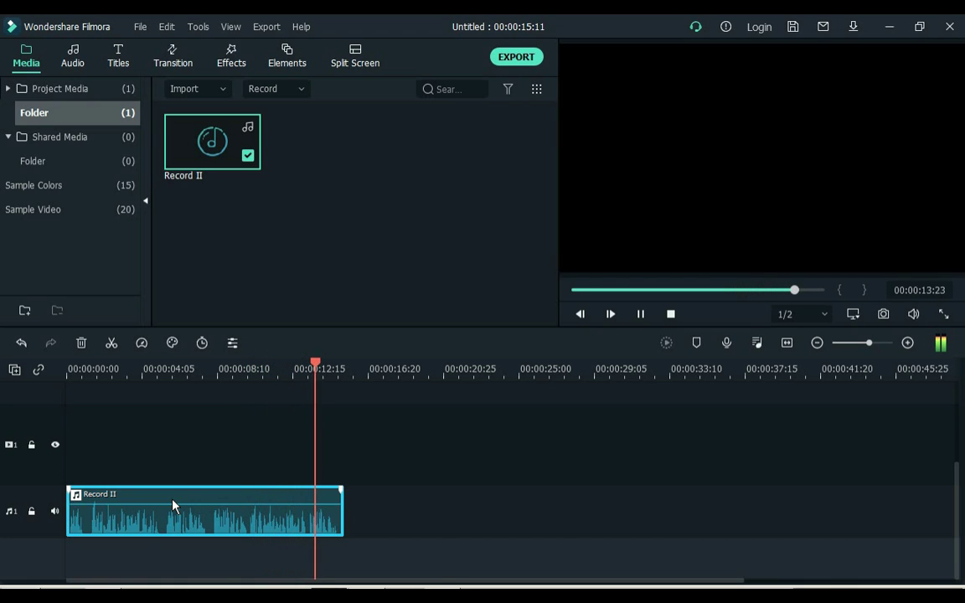
Set Record II's pitch to -4.00 and preview, then lower it to -5.00 and preview again
mouse_move(171, 499)
double_click(139, 520)
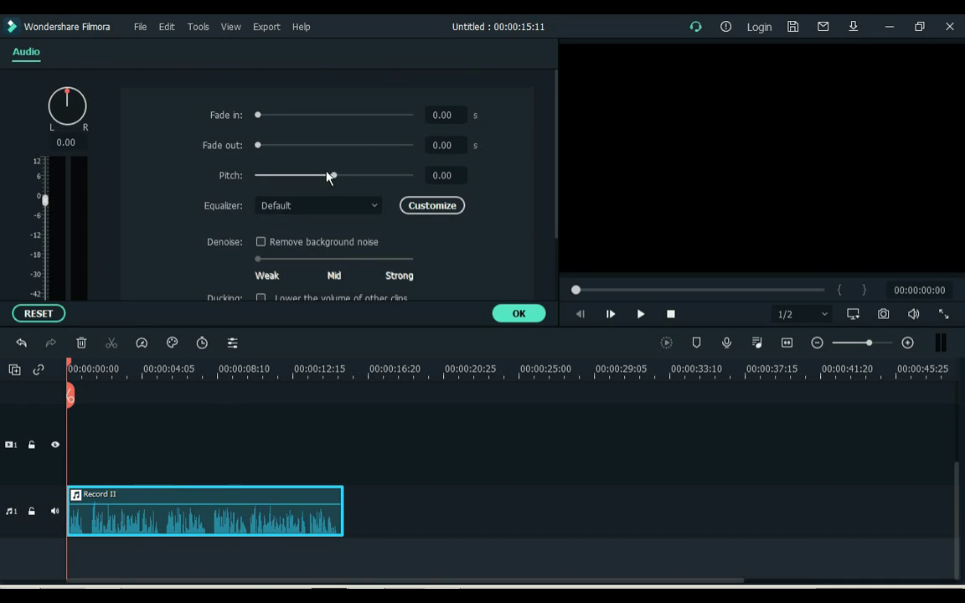
click(334, 176)
drag(294, 179, 303, 181)
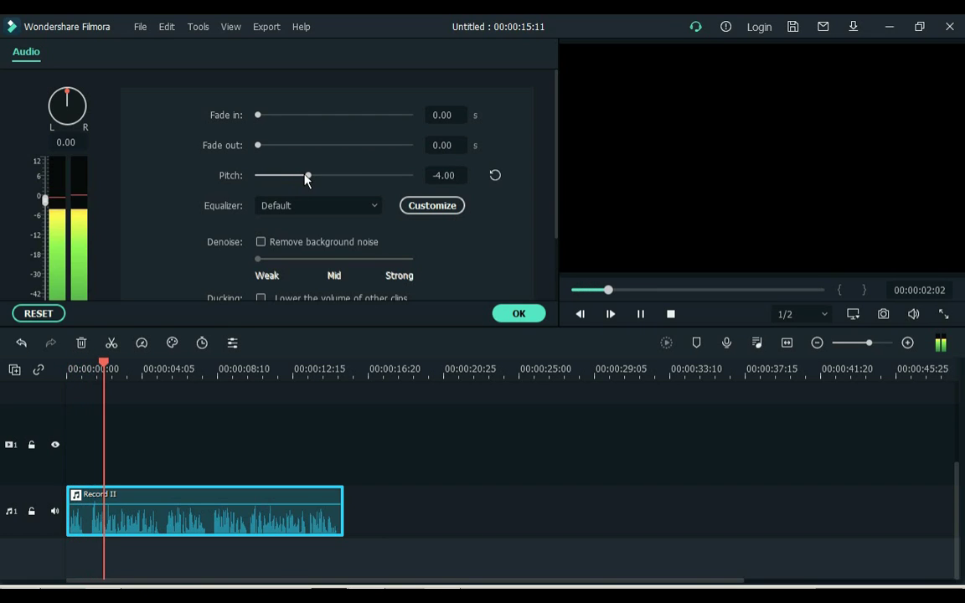
key(space)
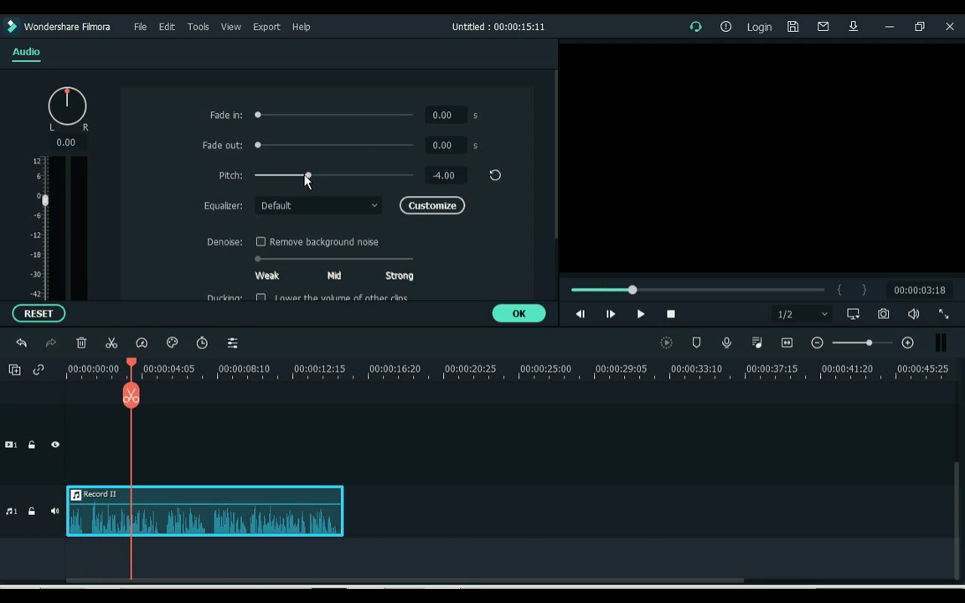
drag(304, 180, 301, 178)
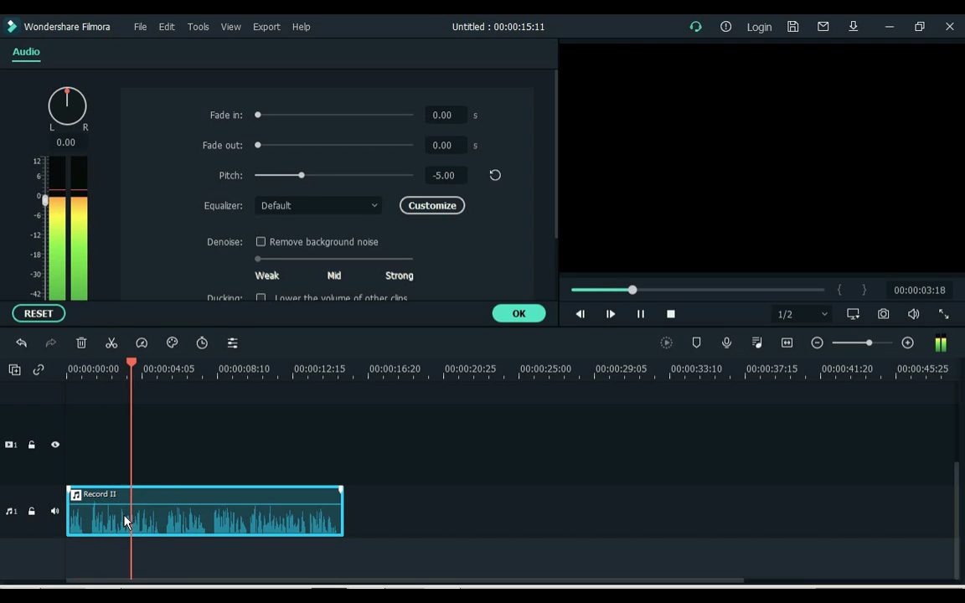
key(space)
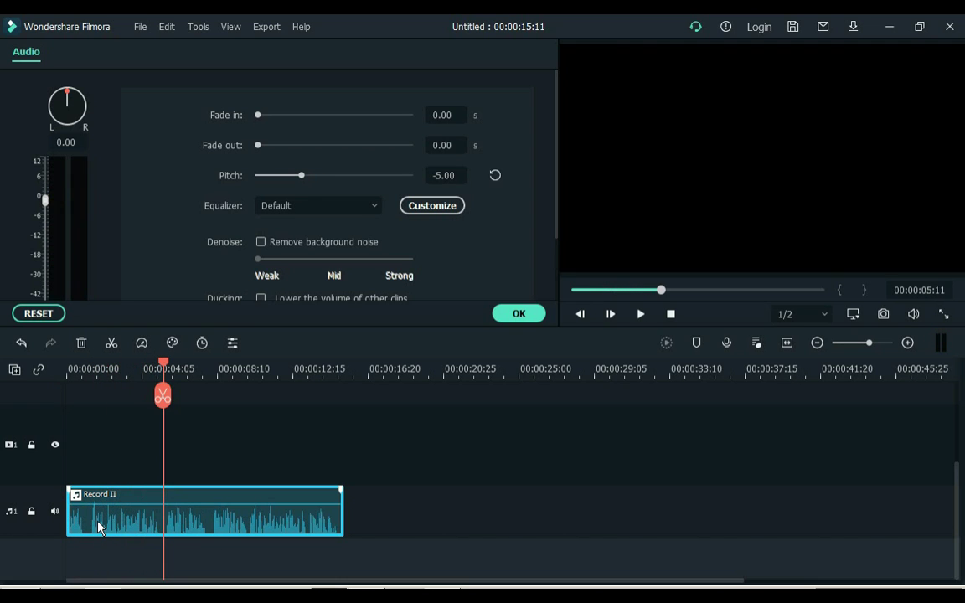
Copy the Record II clip, return the playhead to the start, and lock audio track 1
right_click(98, 526)
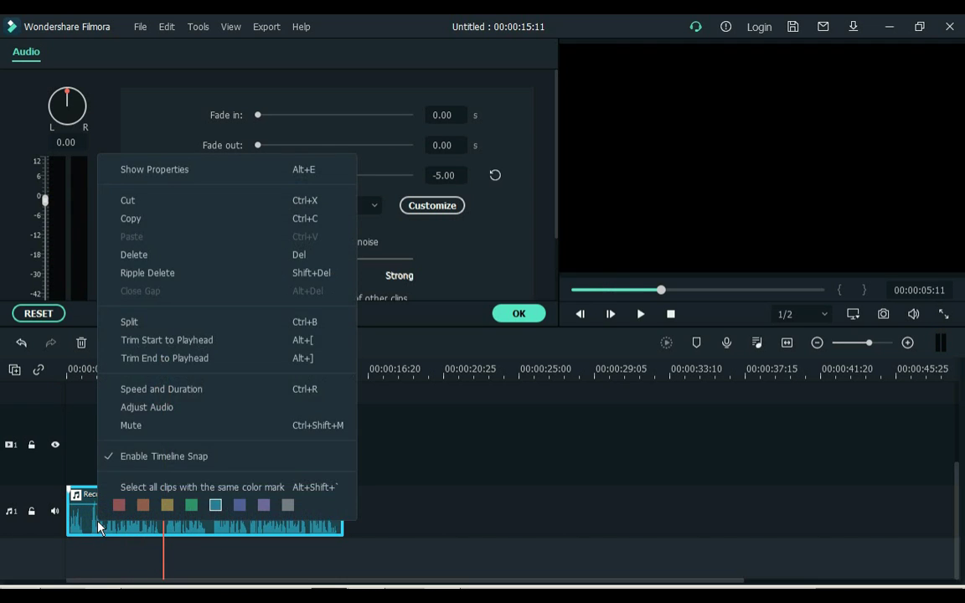
click(166, 220)
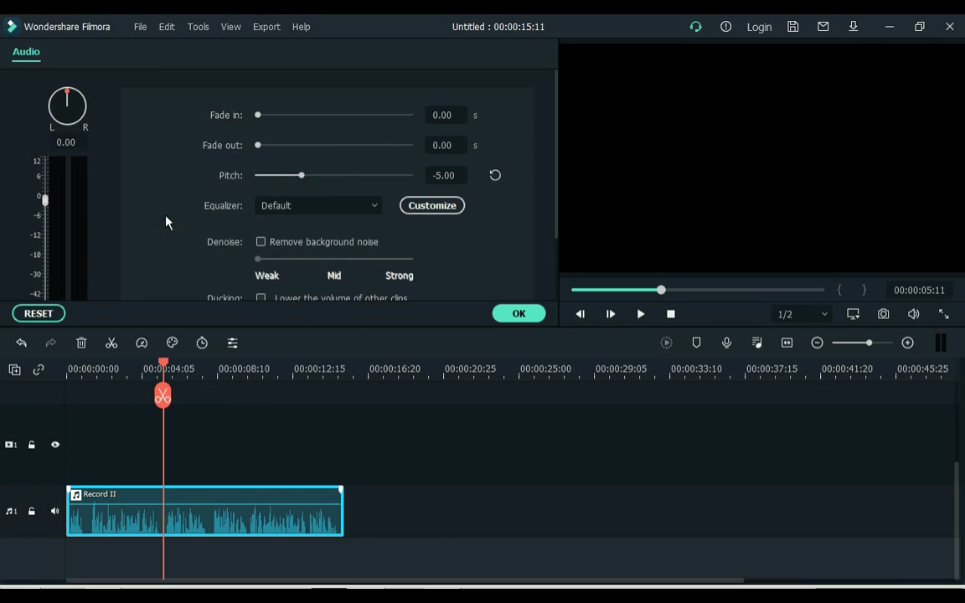
click(72, 369)
drag(71, 369, 51, 395)
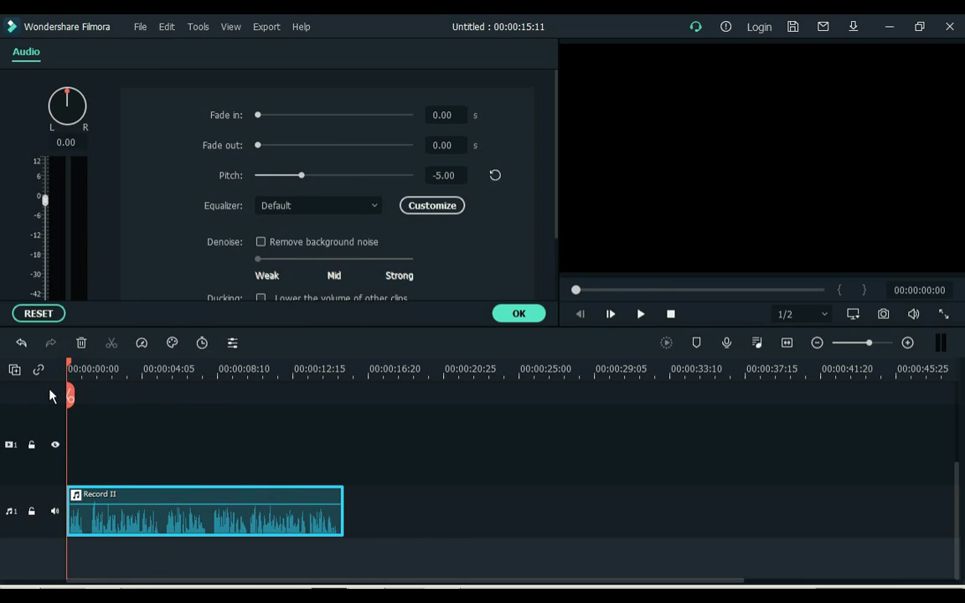
click(32, 513)
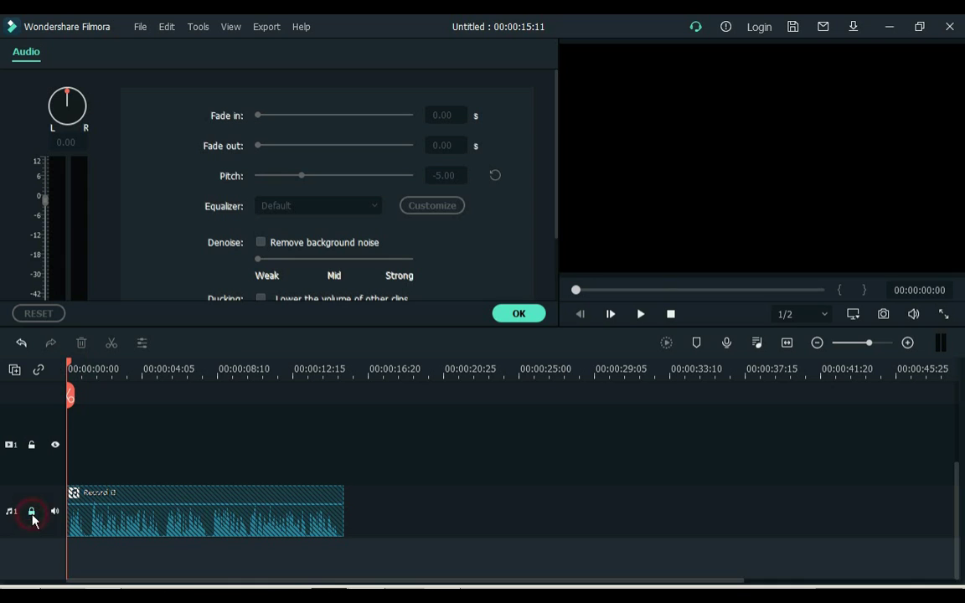
Paste the Record II copy onto a new audio track below the original
right_click(80, 559)
click(140, 172)
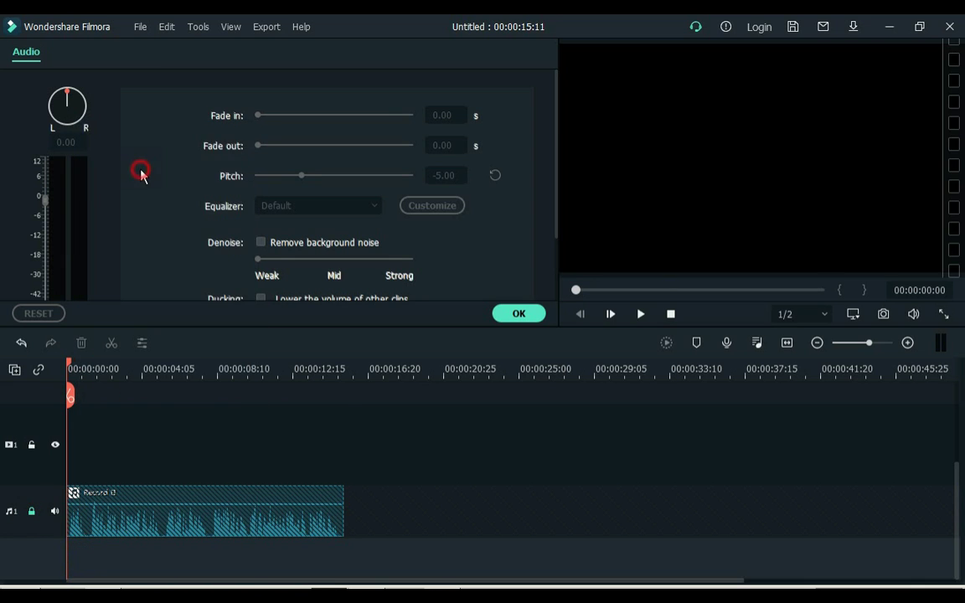
scroll(155, 435, down, 2)
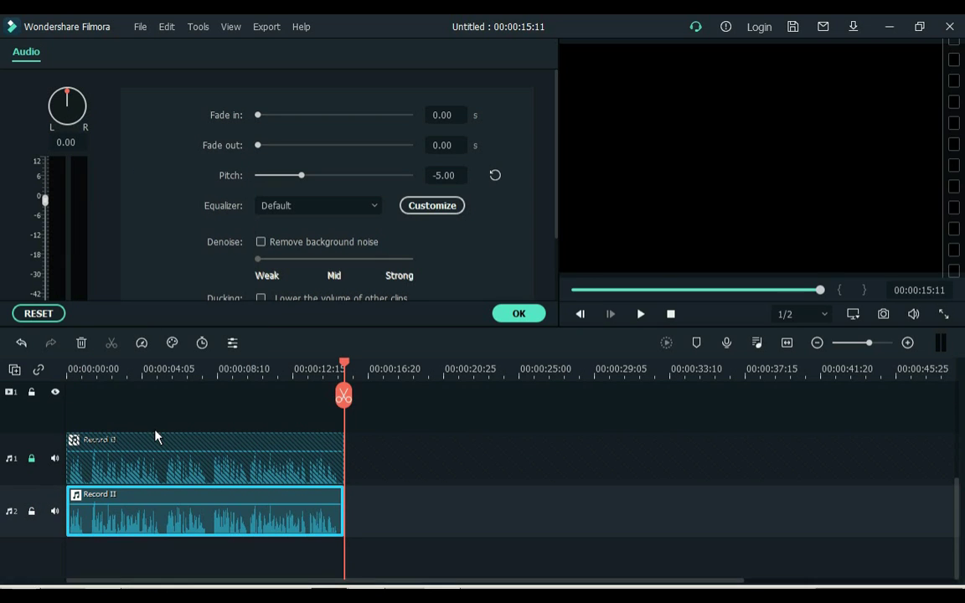
click(68, 369)
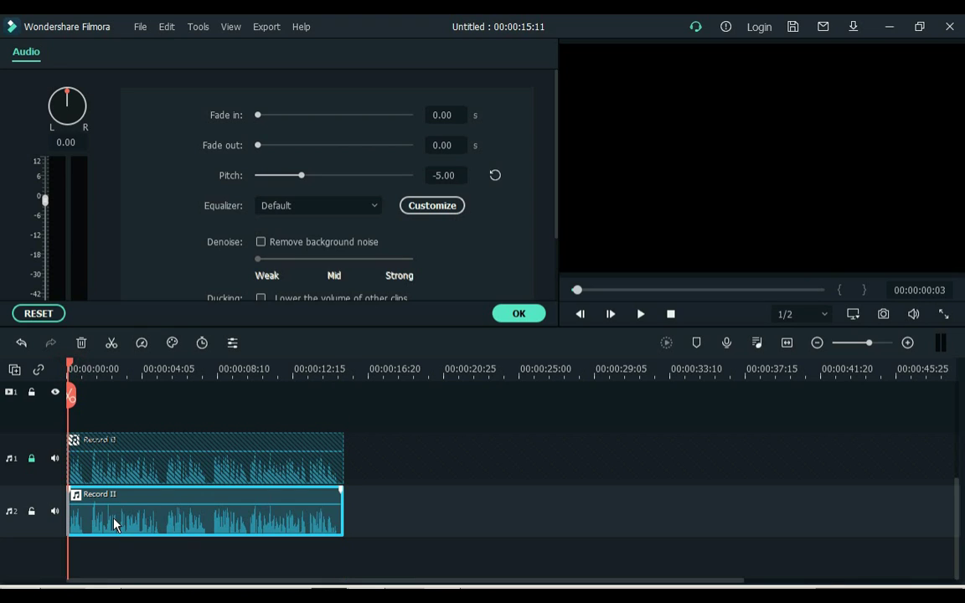
Turn the pasted Record II copy's volume down to about -12.48 dB
scroll(67, 242, down, 1)
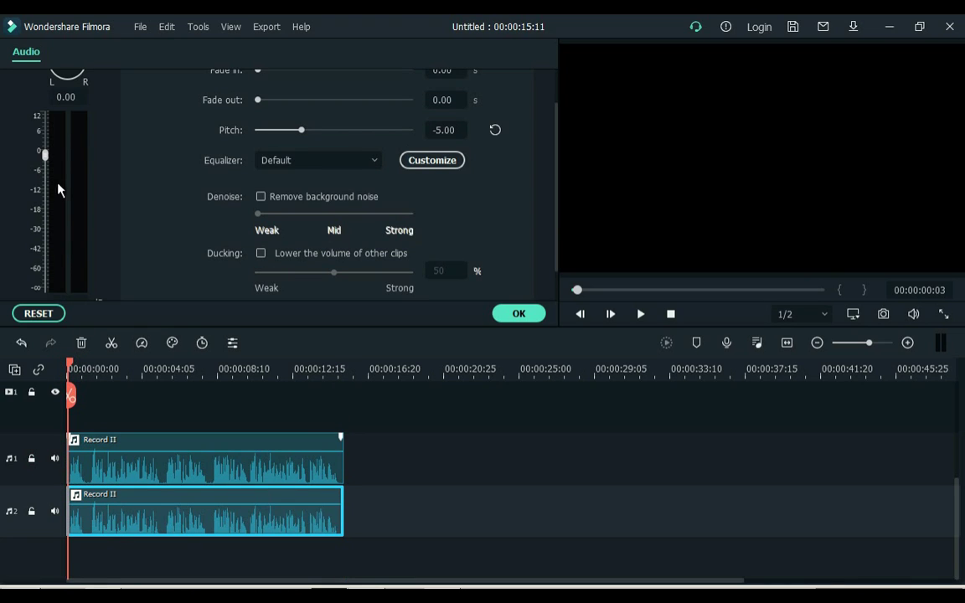
drag(46, 155, 45, 190)
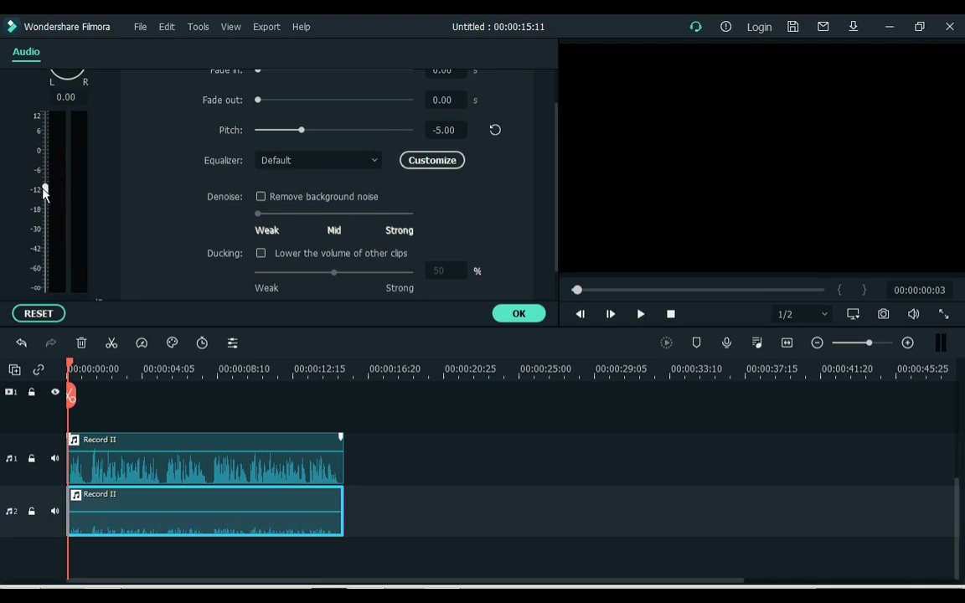
scroll(43, 198, down, 1)
drag(42, 149, 46, 162)
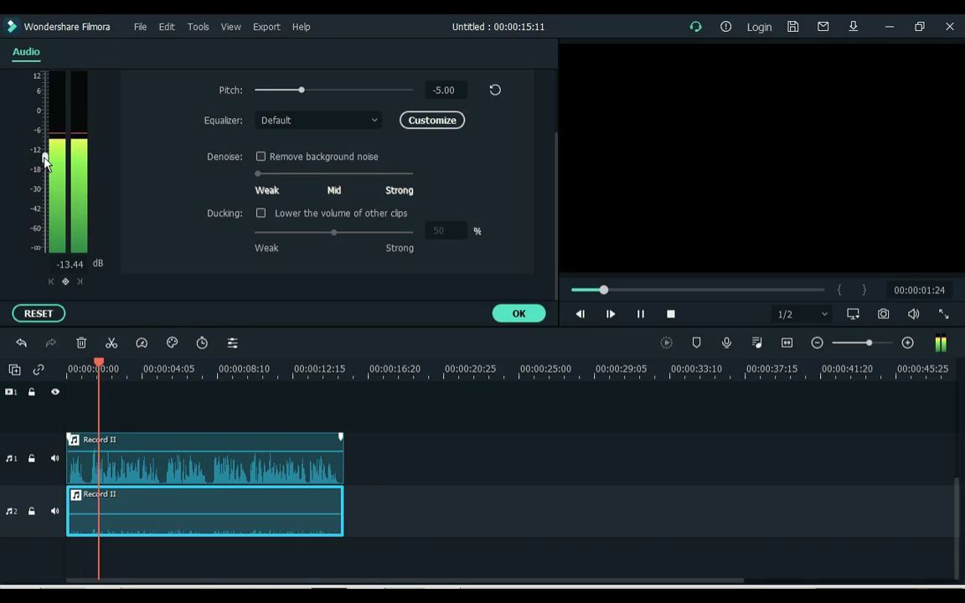
drag(45, 161, 45, 158)
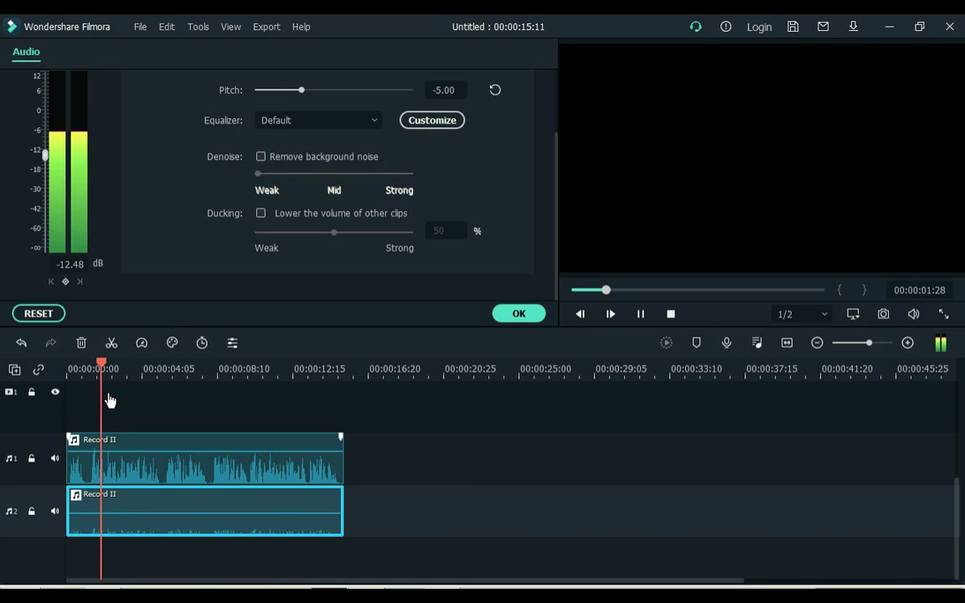
mouse_move(139, 516)
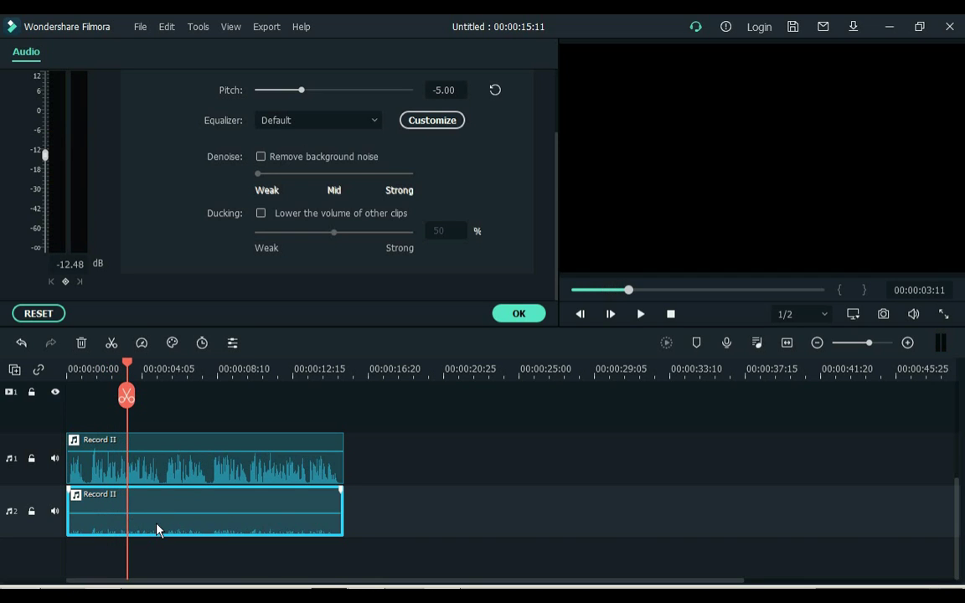
click(76, 368)
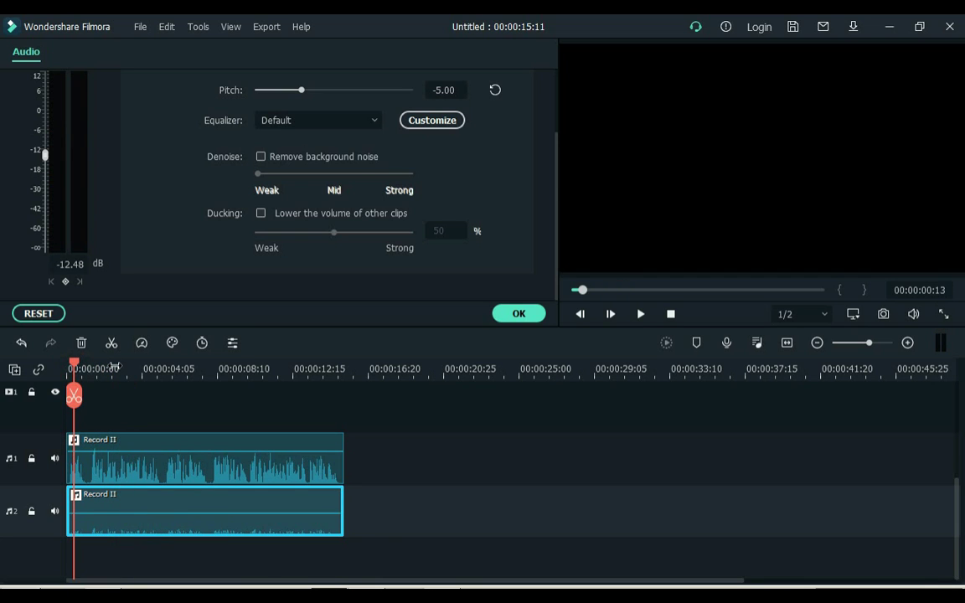
scroll(176, 519, up, 5)
Shift the Record II copy a few frames later, play the layered voices, and fit the timeline
drag(130, 584, 30, 575)
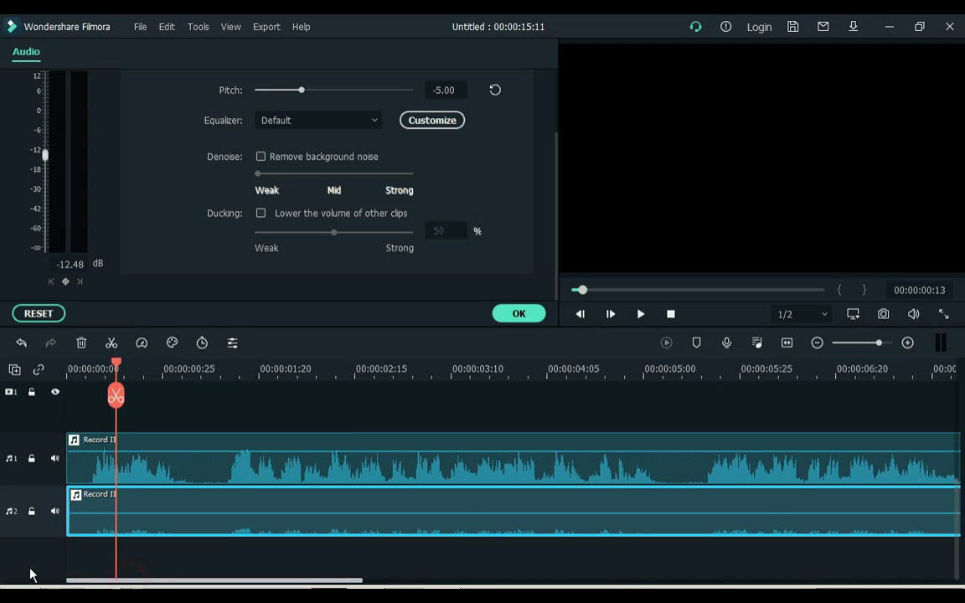
click(87, 371)
drag(88, 374, 82, 378)
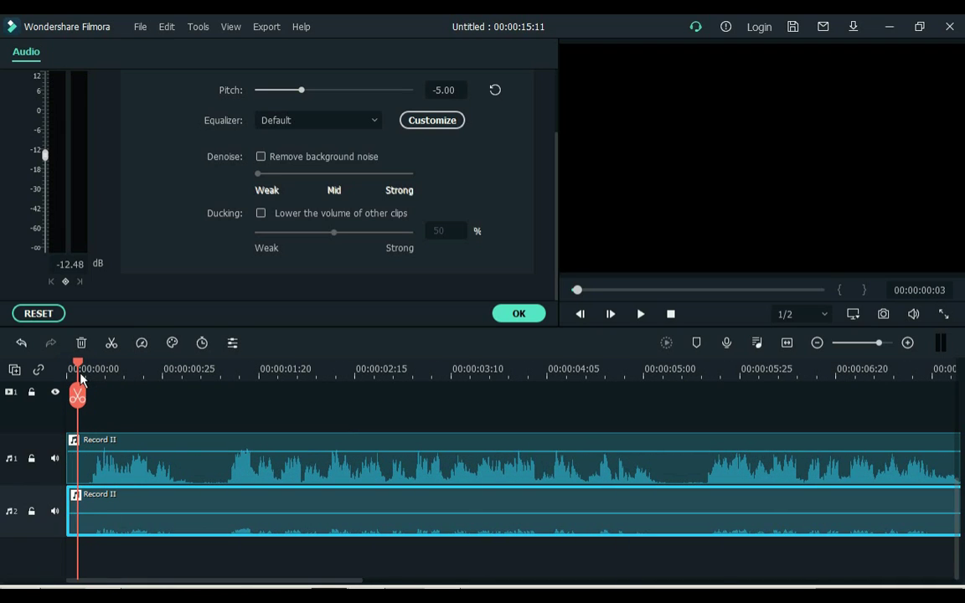
drag(87, 528, 105, 526)
click(67, 370)
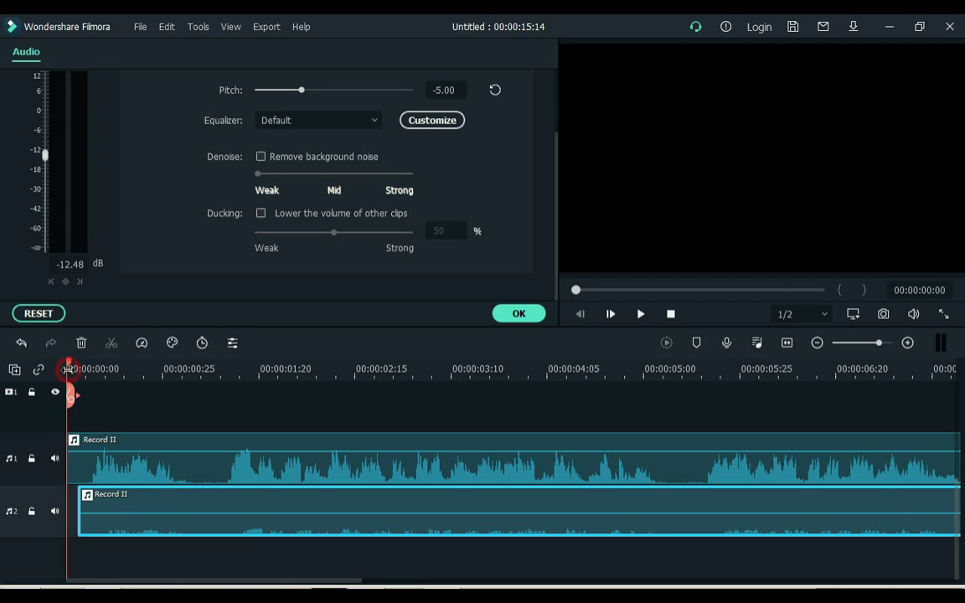
key(space)
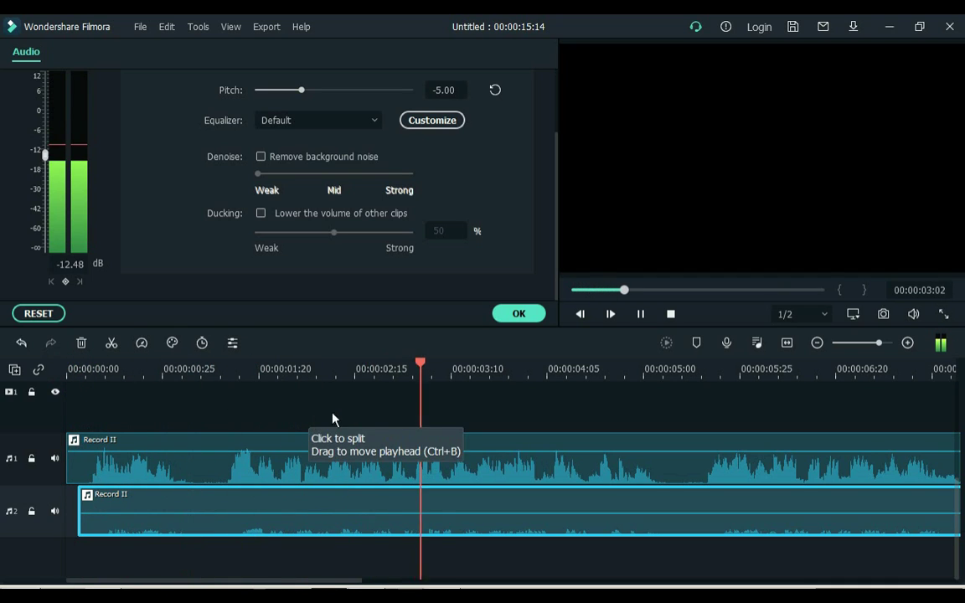
key(space)
click(787, 351)
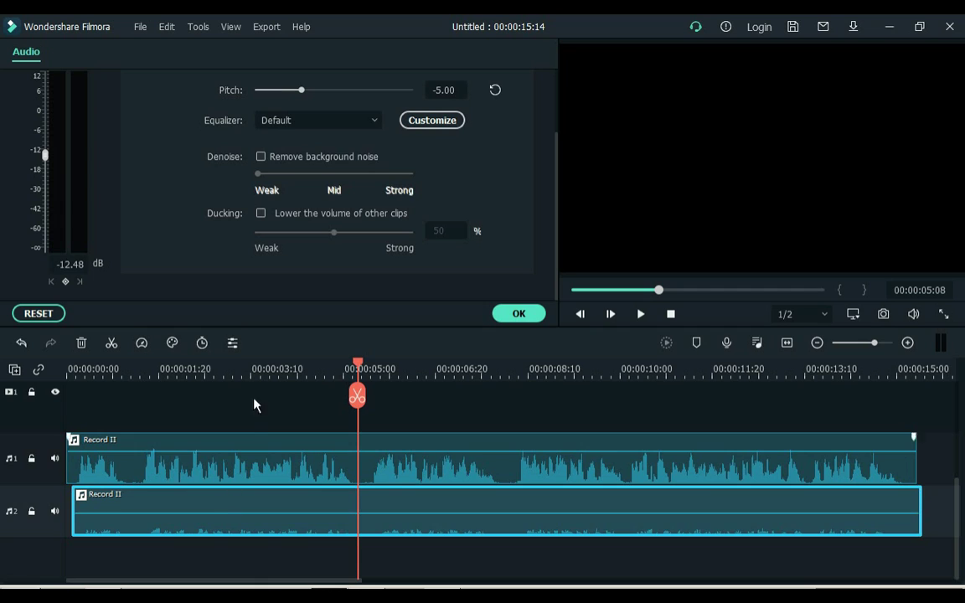
Lower the Record II copy's pitch to -7 and preview the voices from about two seconds in
scroll(299, 174, up, 1)
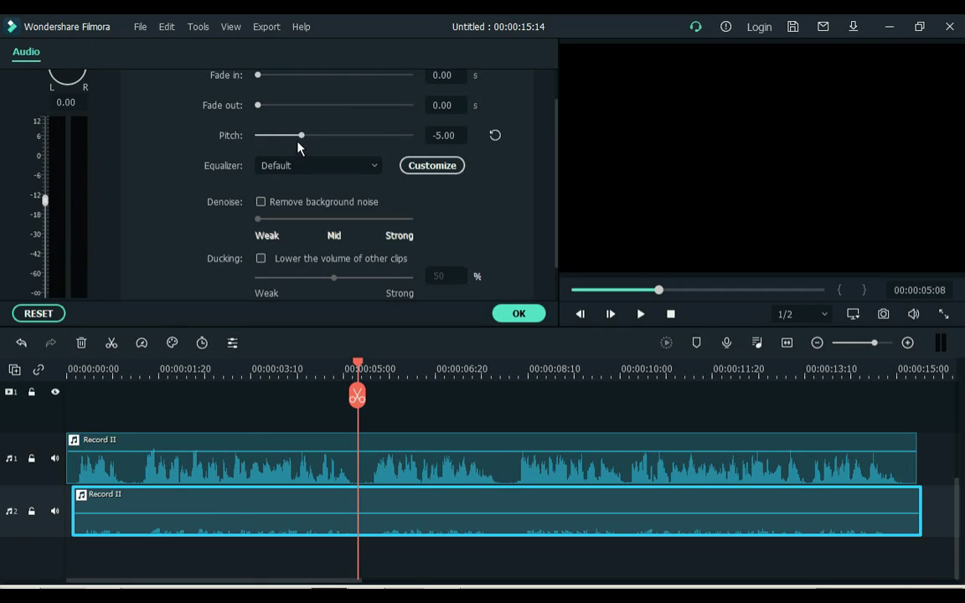
drag(301, 136, 288, 136)
click(175, 369)
key(space)
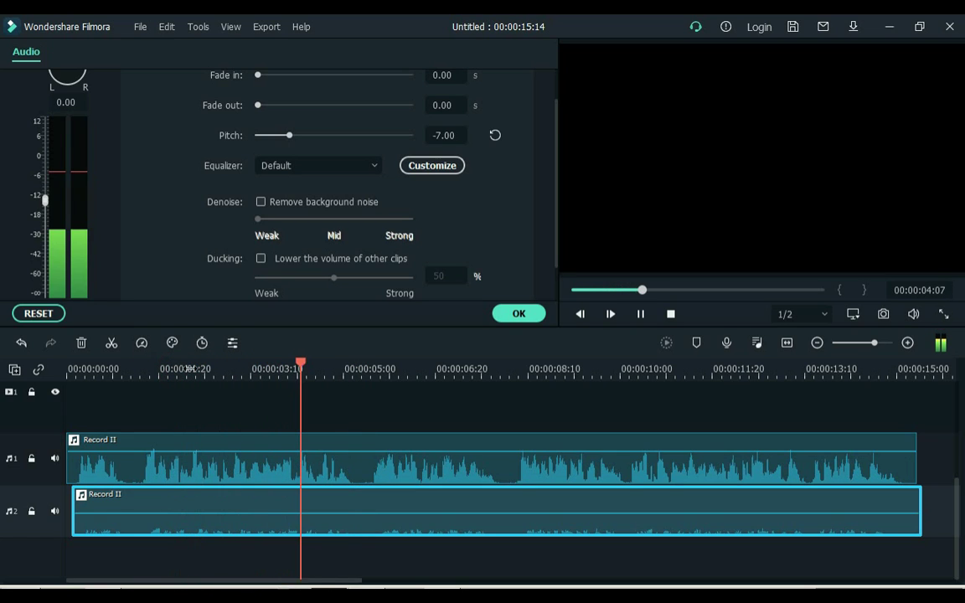
key(space)
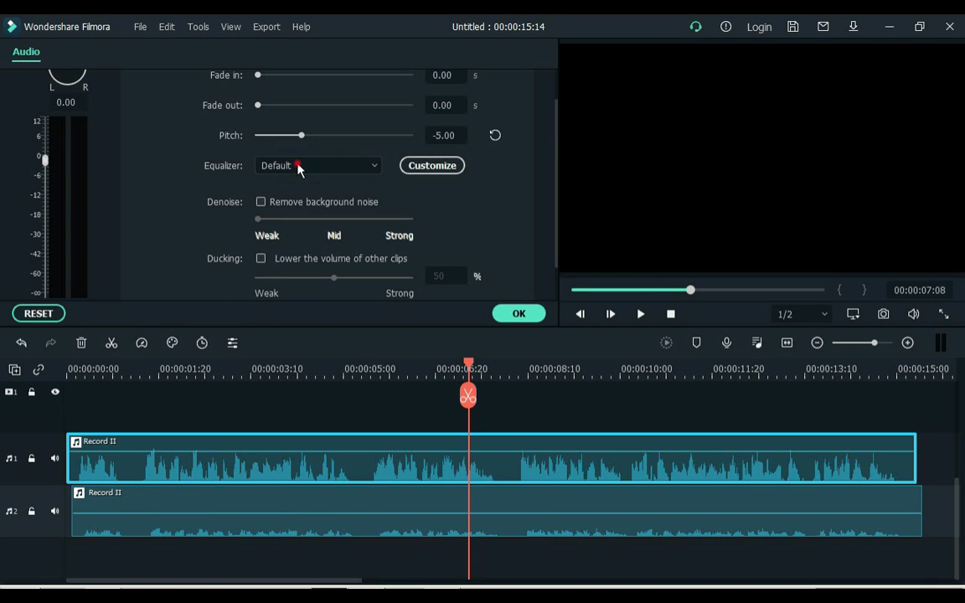
Give the original Record II clip the Sparkle equalizer preset and confirm the settings
click(297, 167)
click(295, 289)
click(518, 314)
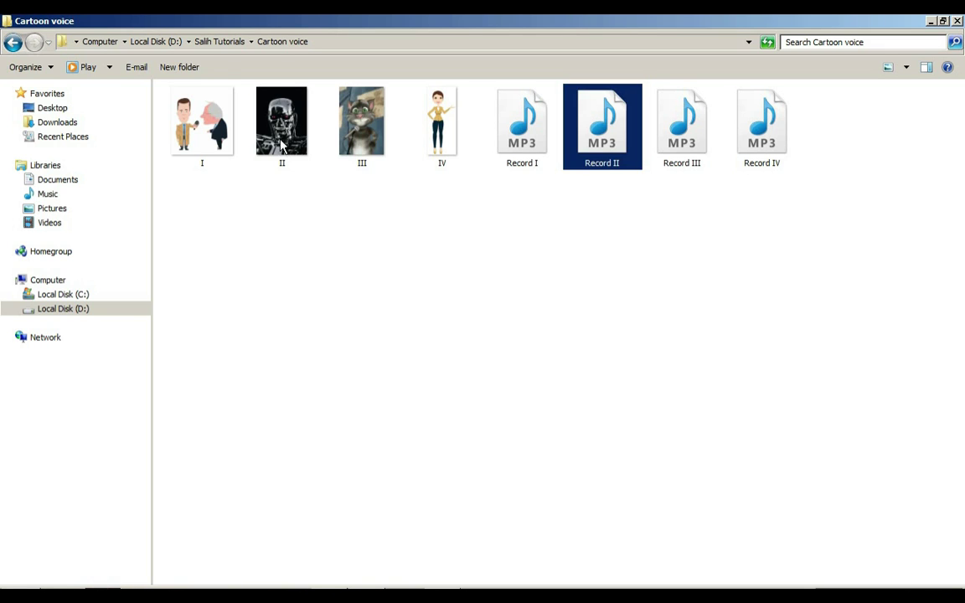
Place robot image II on video track 1, keeping the existing project settings
click(284, 126)
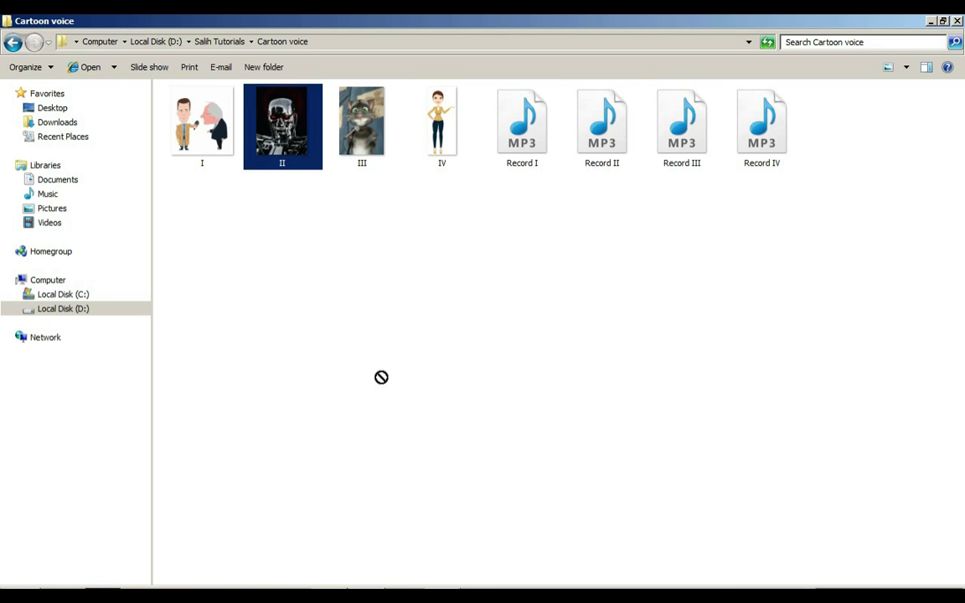
drag(382, 377, 343, 340)
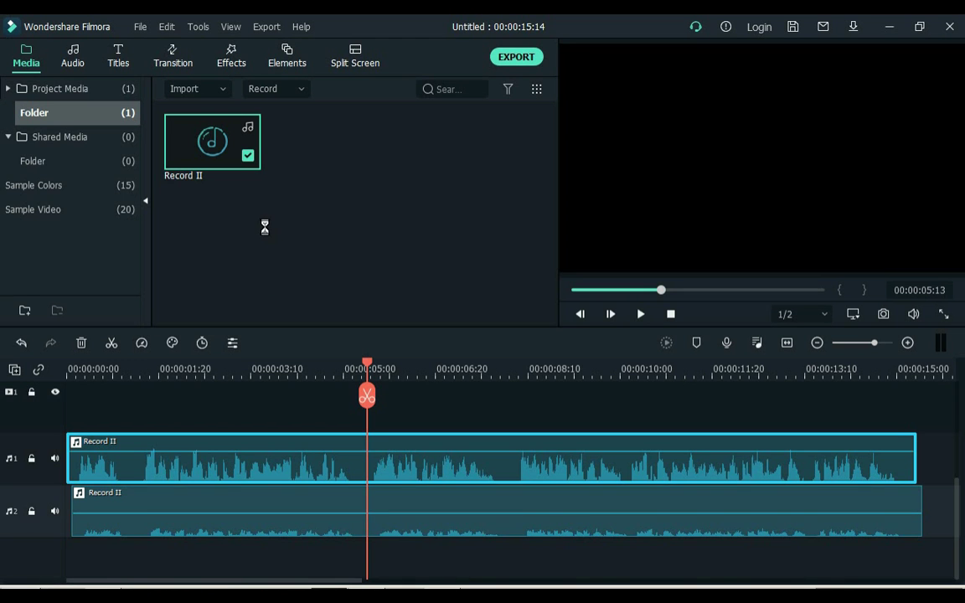
drag(275, 137, 926, 416)
key(Return)
Stretch image II to about 15 seconds to match the voice clips, then return to the start
drag(786, 349, 941, 416)
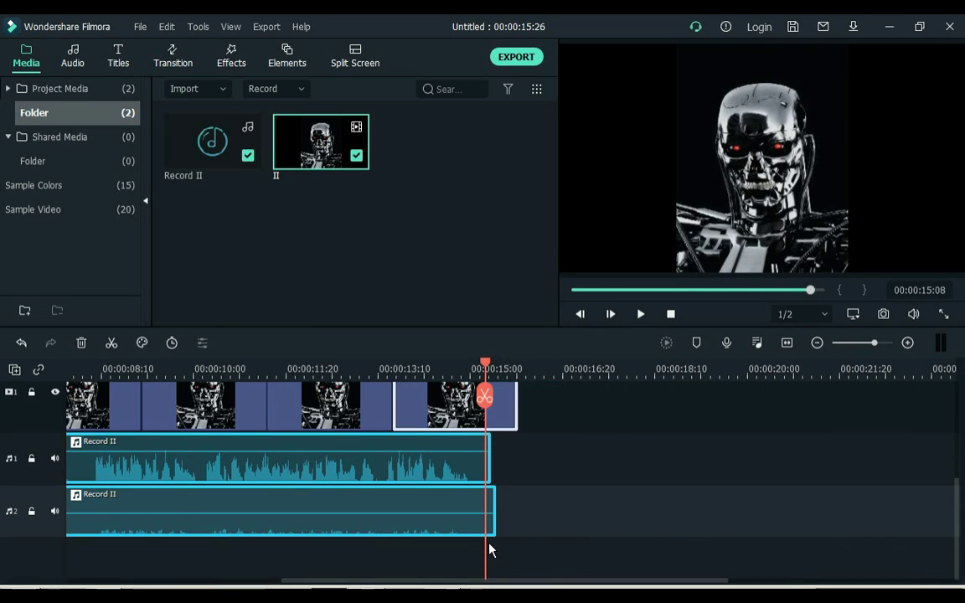
click(786, 343)
scroll(761, 430, up, 1)
key(Home)
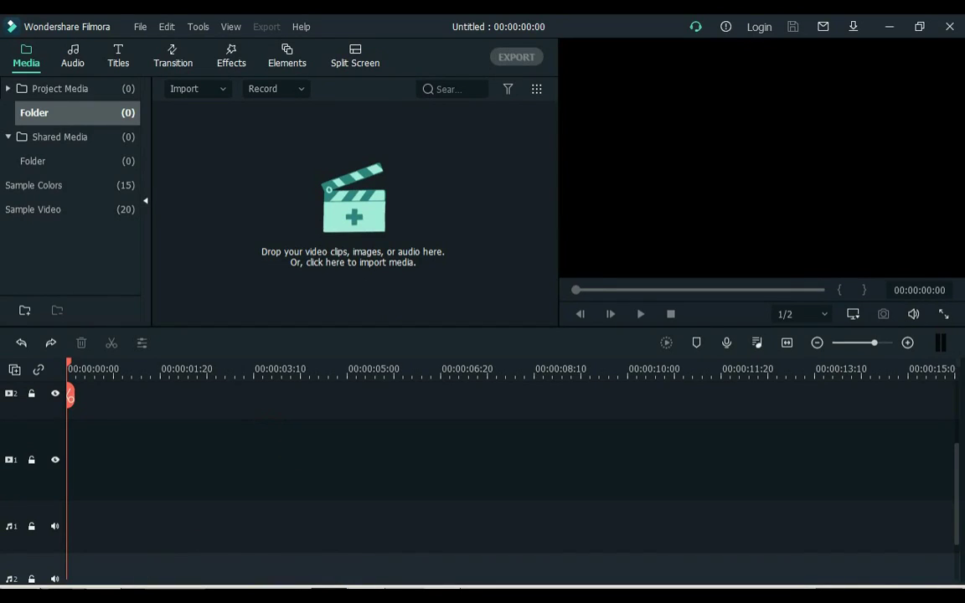
Import Record III into the media library, put it on audio track 1, and play it back
click(679, 104)
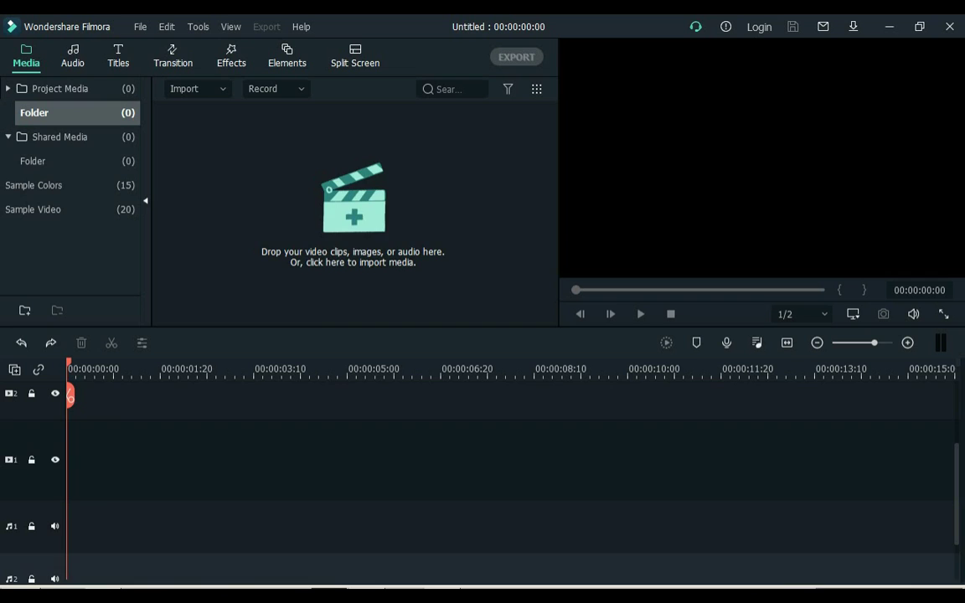
drag(450, 524, 296, 201)
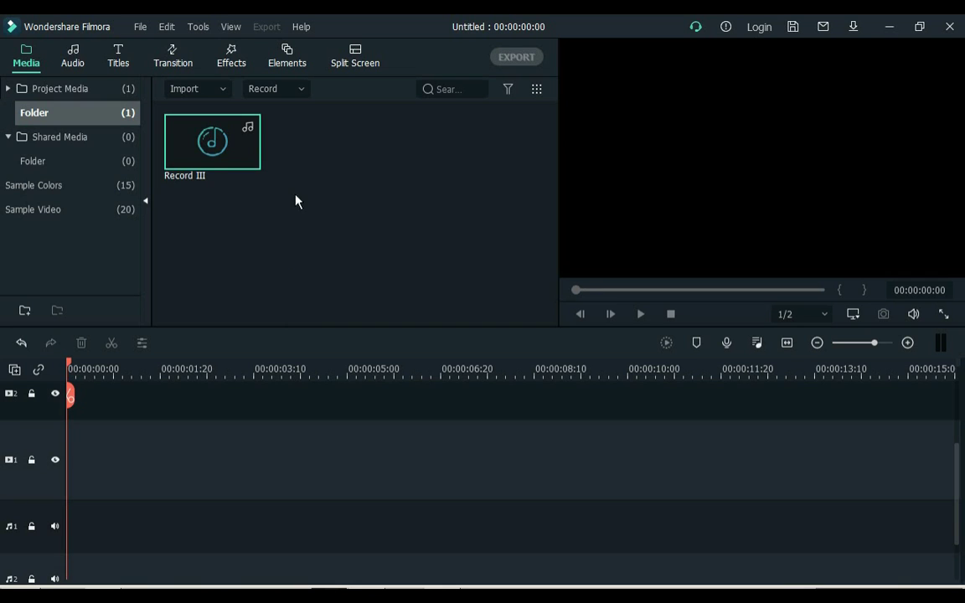
drag(197, 155, 98, 539)
key(space)
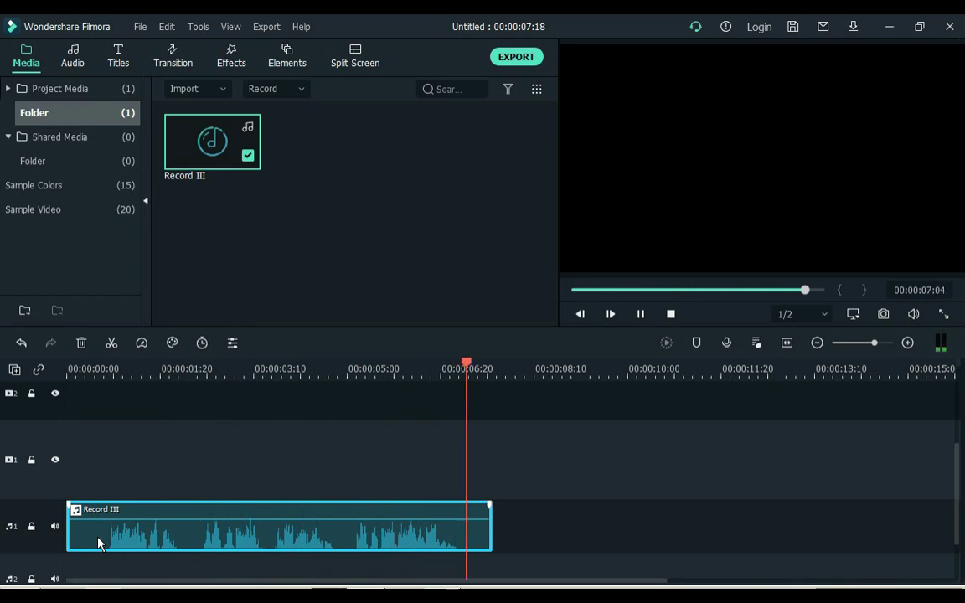
click(96, 369)
Raise Record III's pitch from about 7.13 to 8.00, previewing the sound
double_click(140, 546)
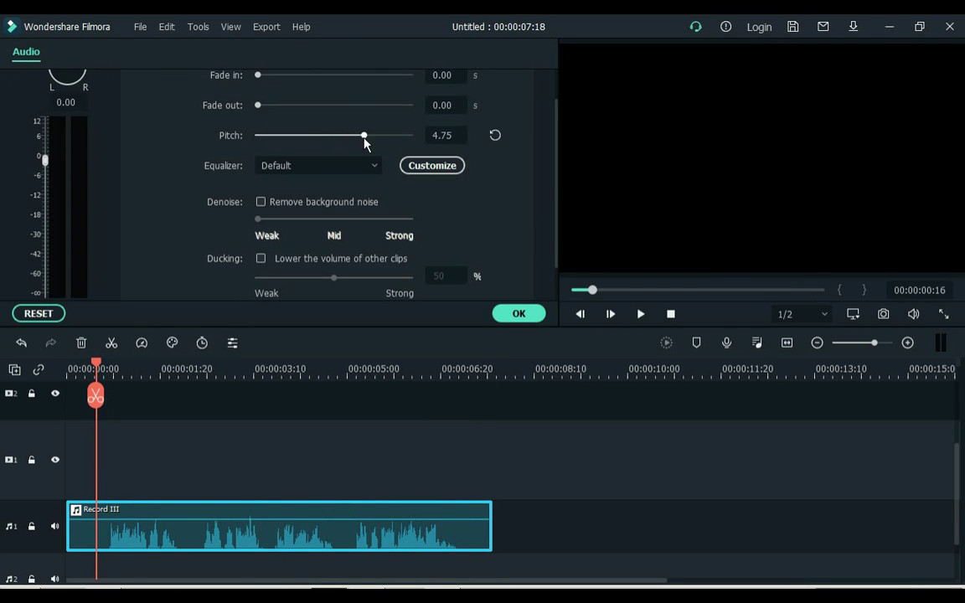
key(space)
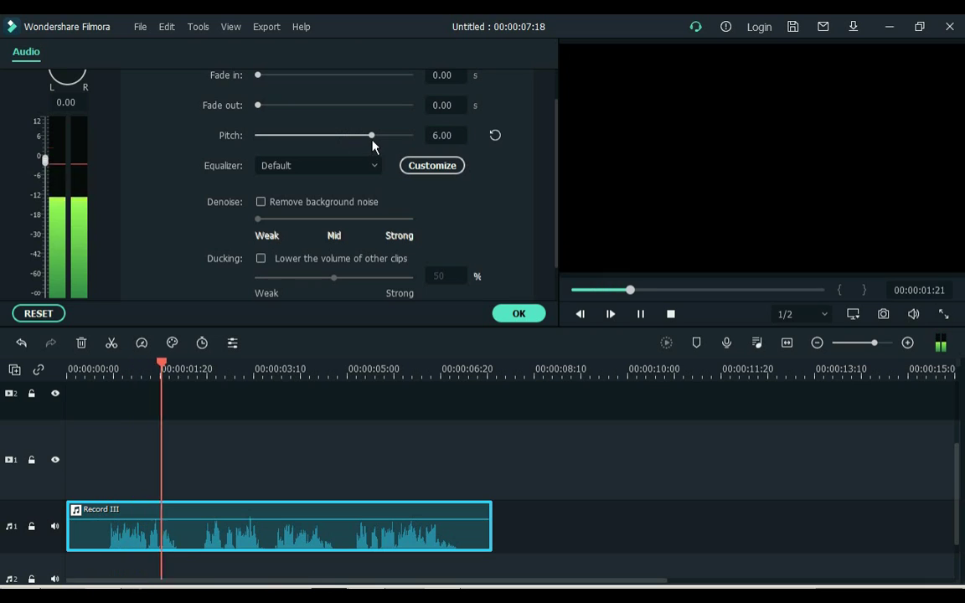
key(space)
drag(373, 143, 385, 141)
click(477, 354)
Confirm Record III's audio, add image III trimmed to the audio's length, and select Record IV
click(508, 316)
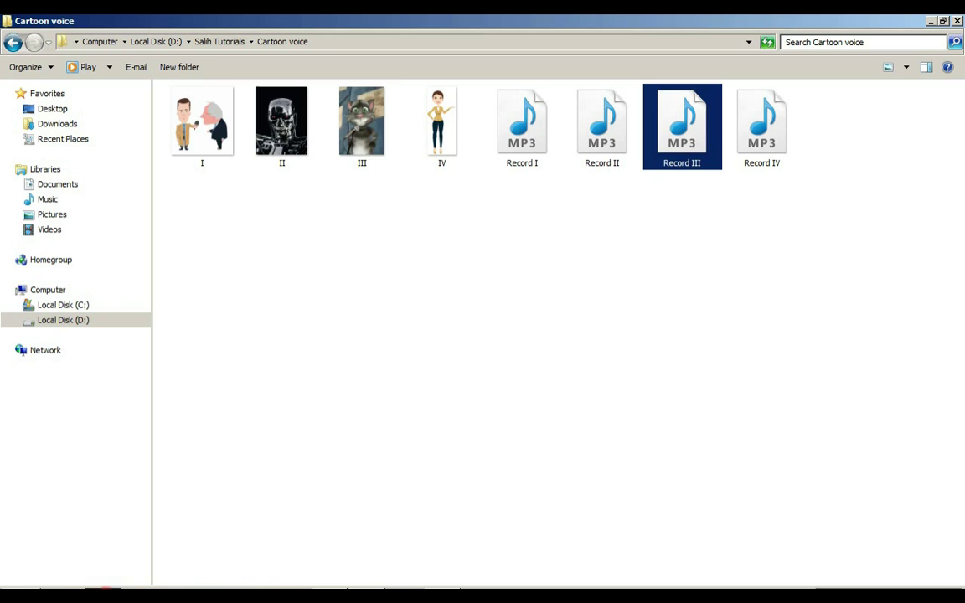
click(358, 111)
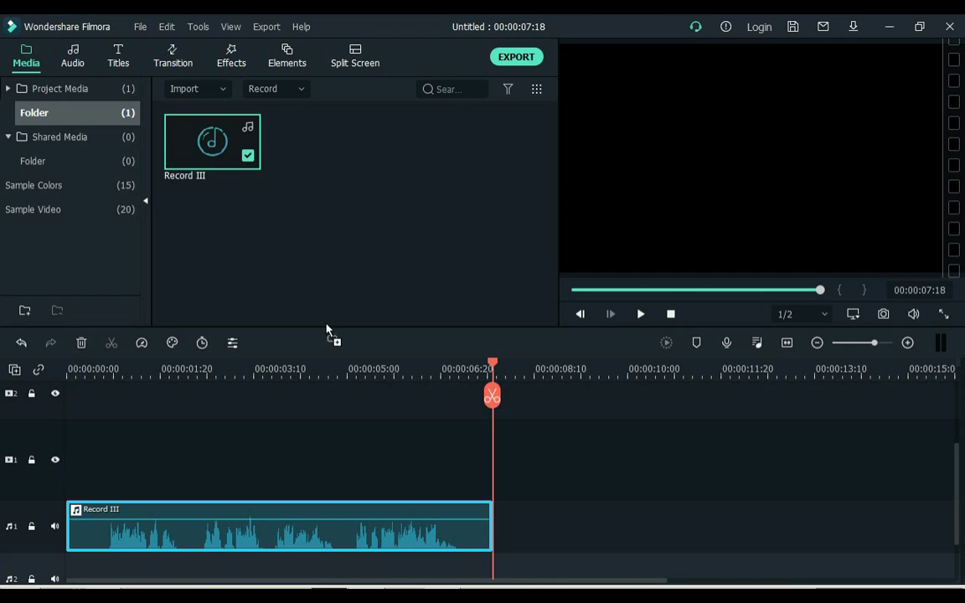
drag(328, 334, 314, 241)
drag(318, 155, 76, 482)
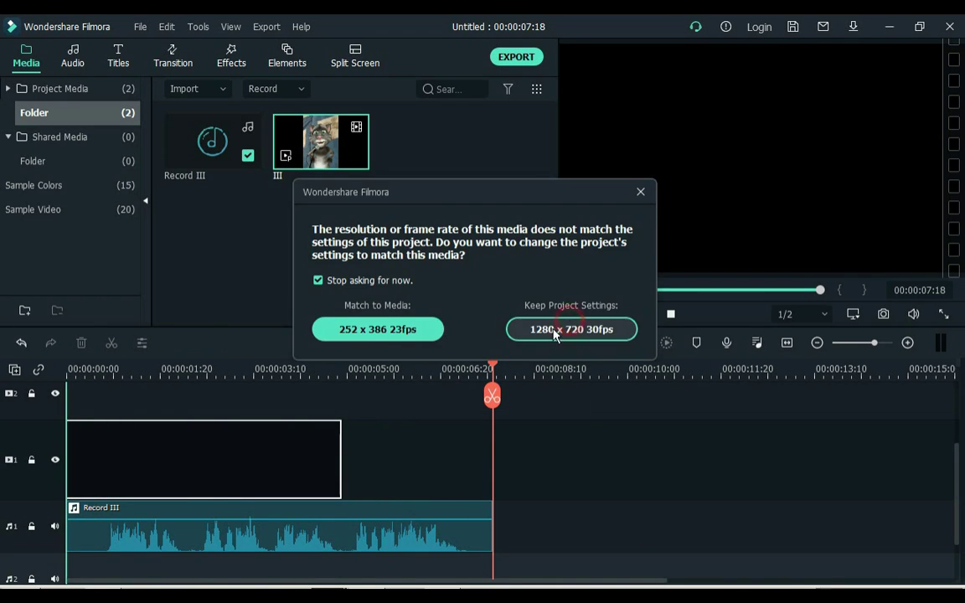
click(553, 332)
drag(614, 452, 479, 460)
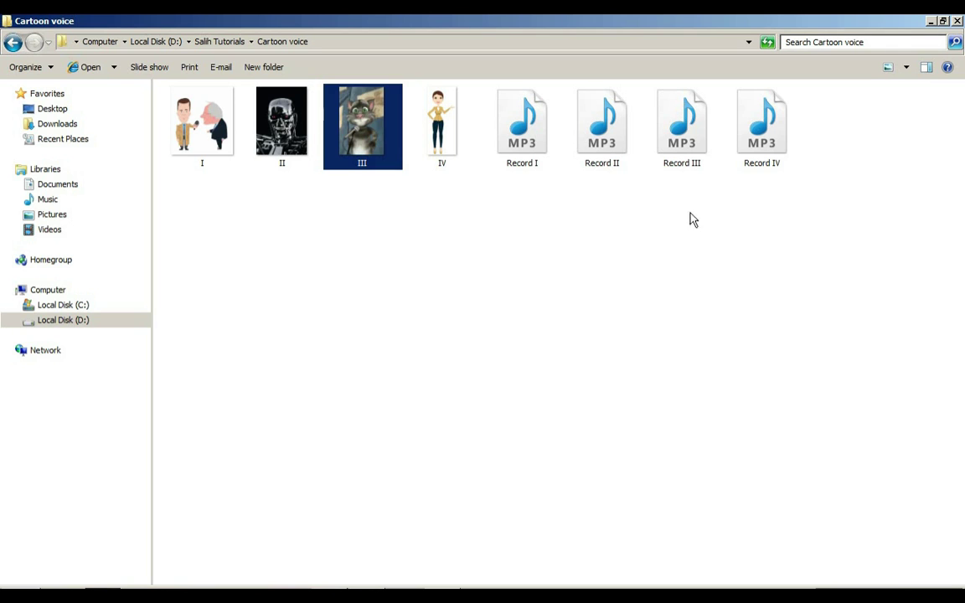
click(760, 144)
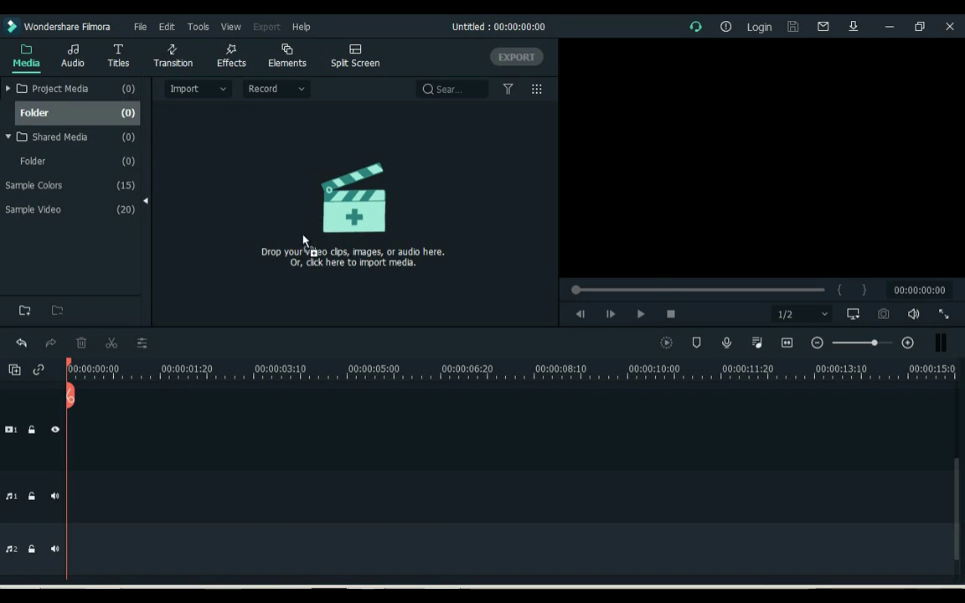
Place Record IV on audio track 1 and play it back to hear it
drag(306, 242, 306, 241)
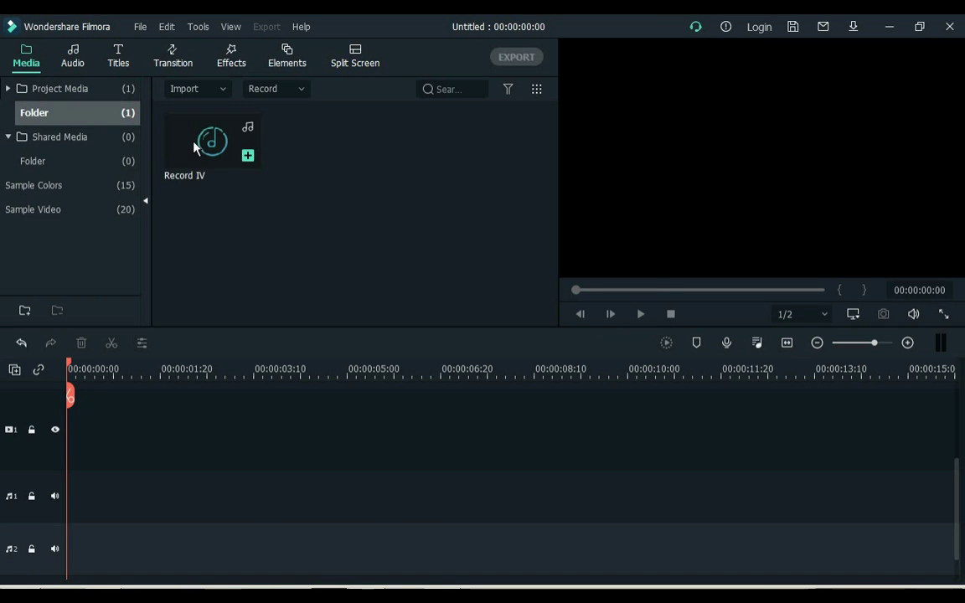
drag(194, 146, 88, 494)
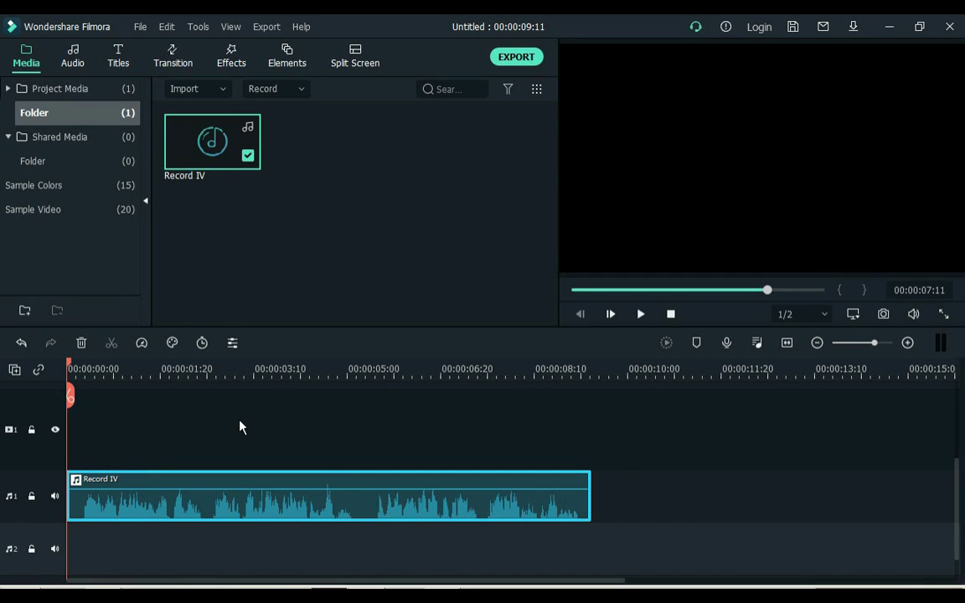
click(239, 427)
key(space)
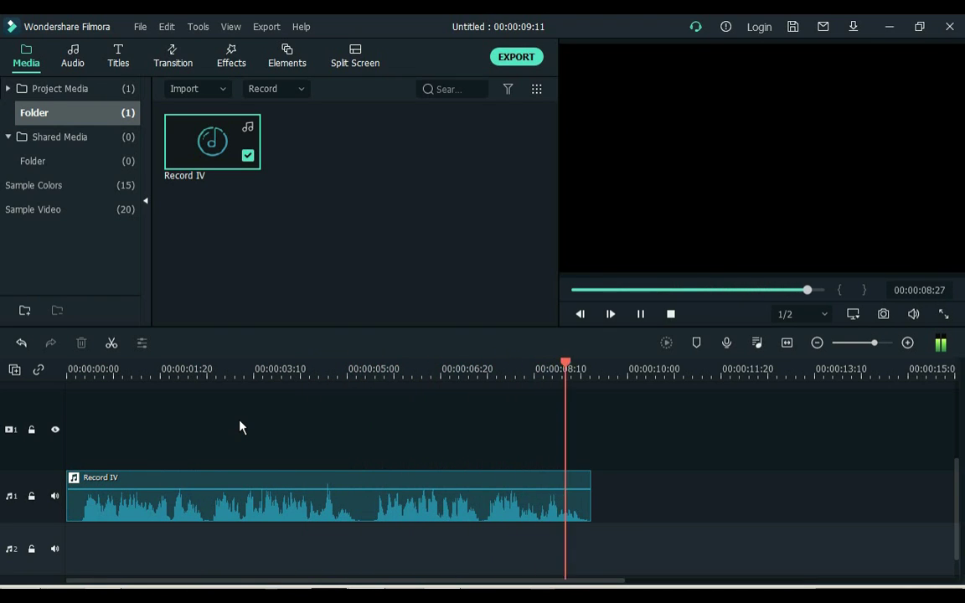
key(ctrl+slash)
drag(70, 395, 95, 402)
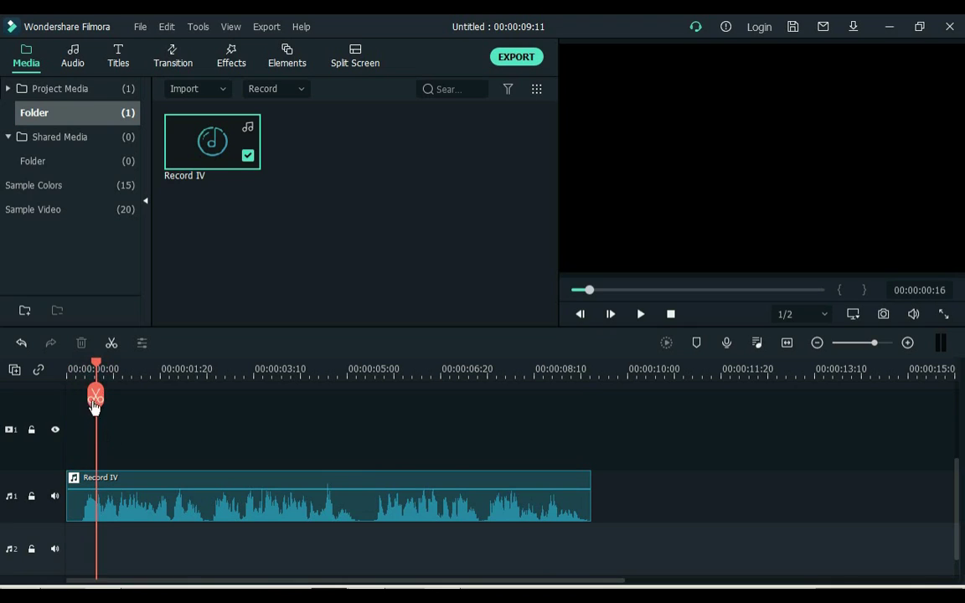
Set Record IV's pitch to 3.00, previewing the new voice
double_click(128, 514)
drag(333, 175, 345, 194)
key(space)
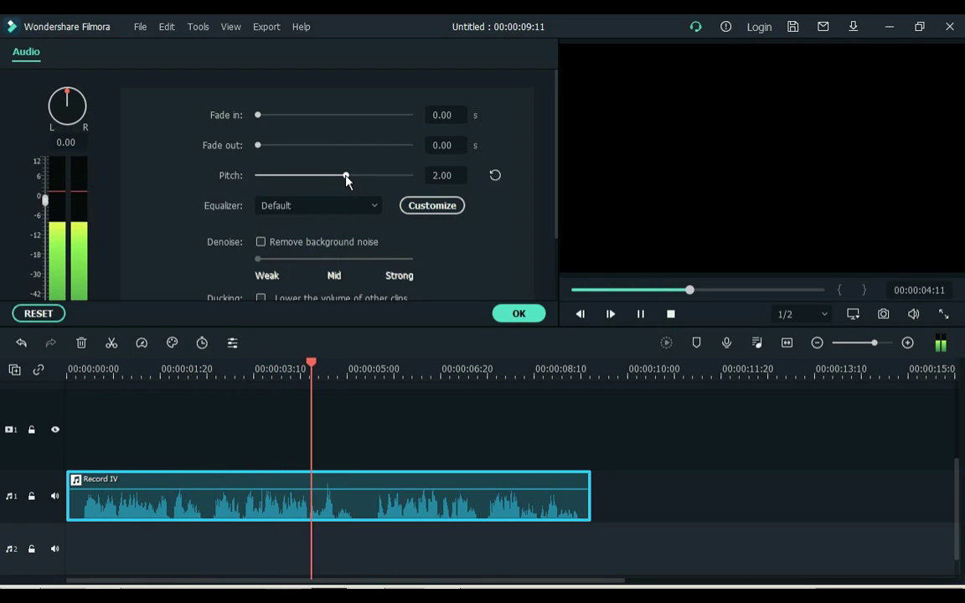
key(space)
drag(354, 177, 351, 178)
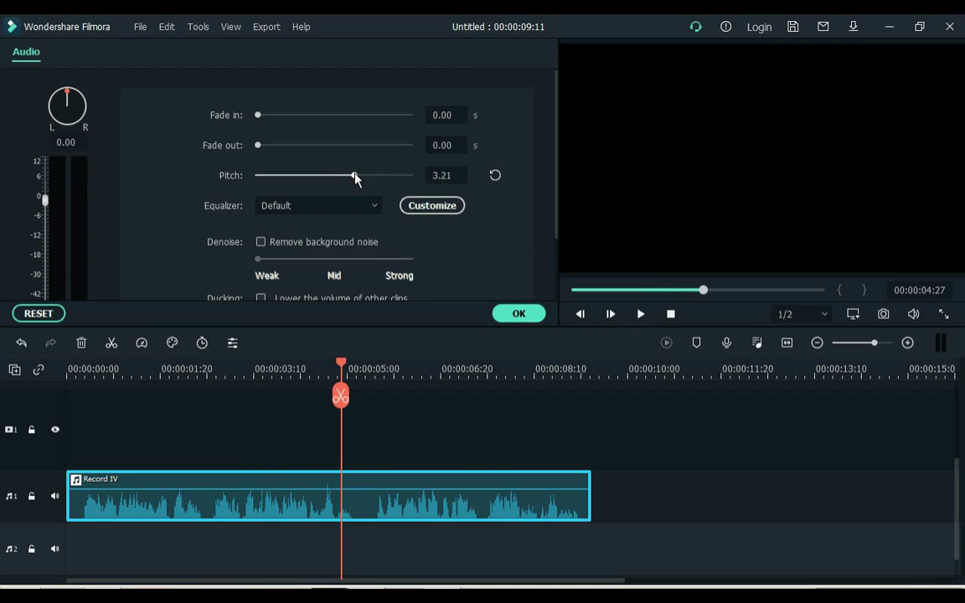
Apply the Dance equalizer preset and speed Record IV up to 1.19x
click(305, 205)
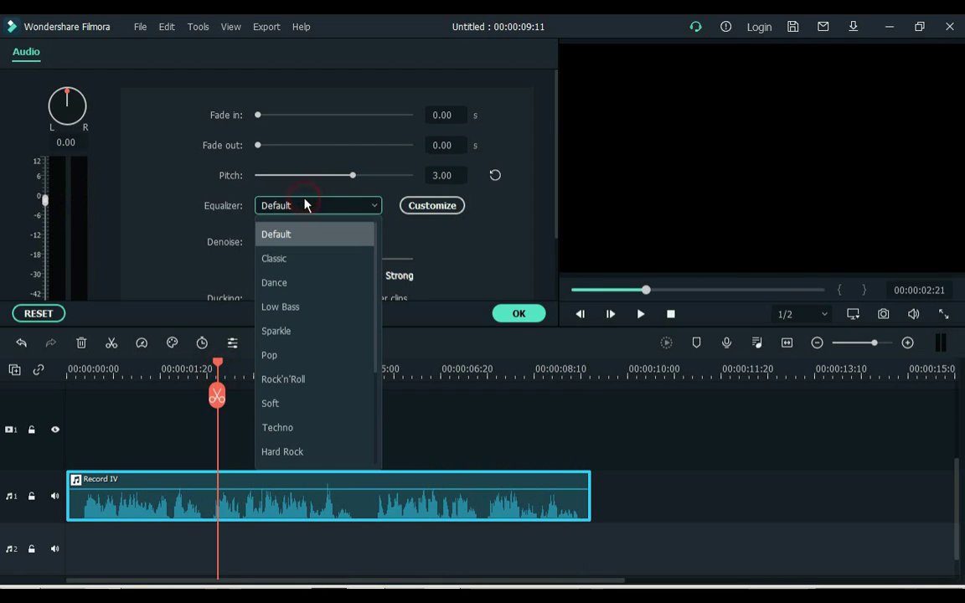
click(298, 283)
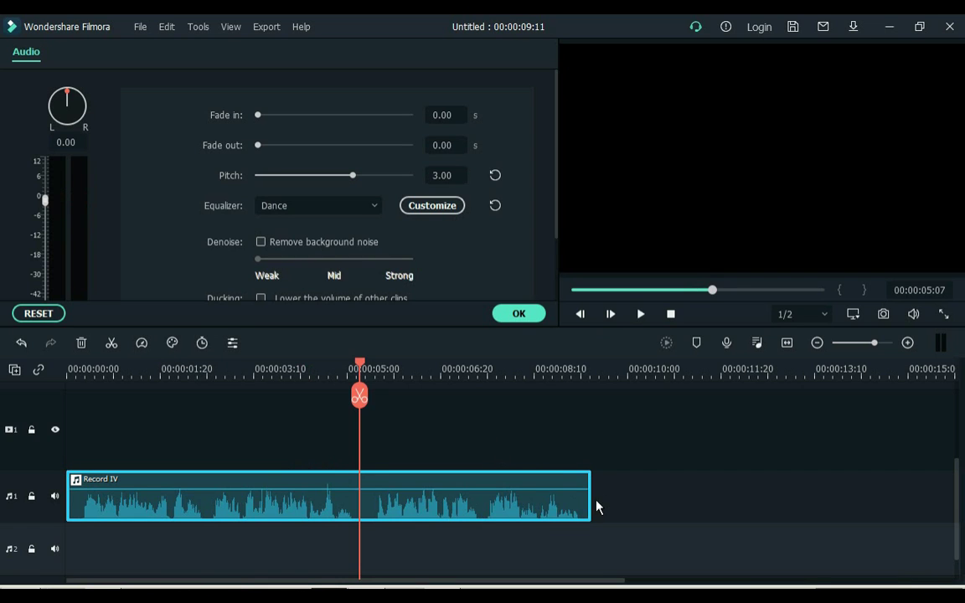
drag(590, 498, 503, 495)
Close Record IV's audio settings and add image IV to the video track, keeping project settings
click(507, 318)
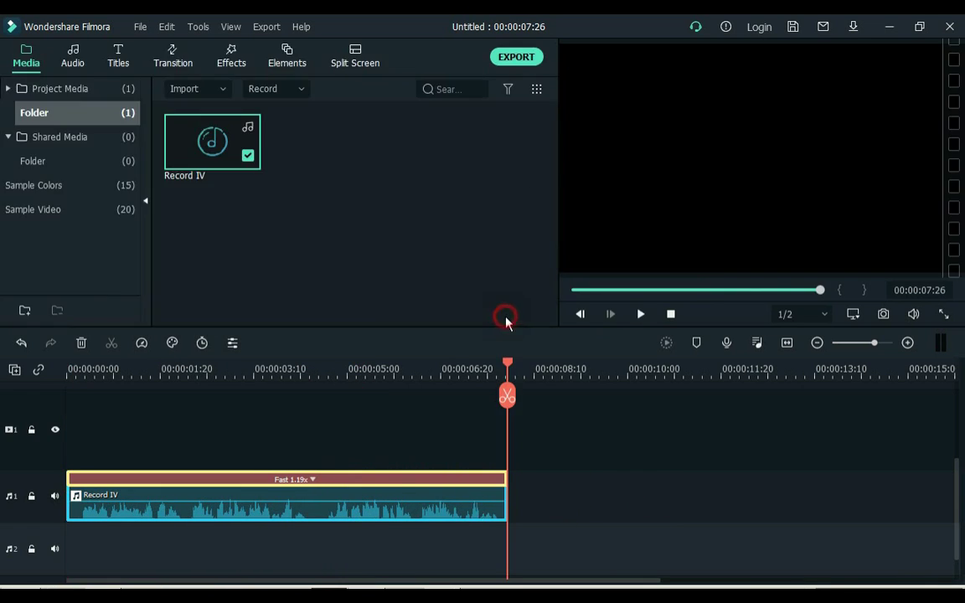
key(alt+Tab)
drag(439, 127, 336, 245)
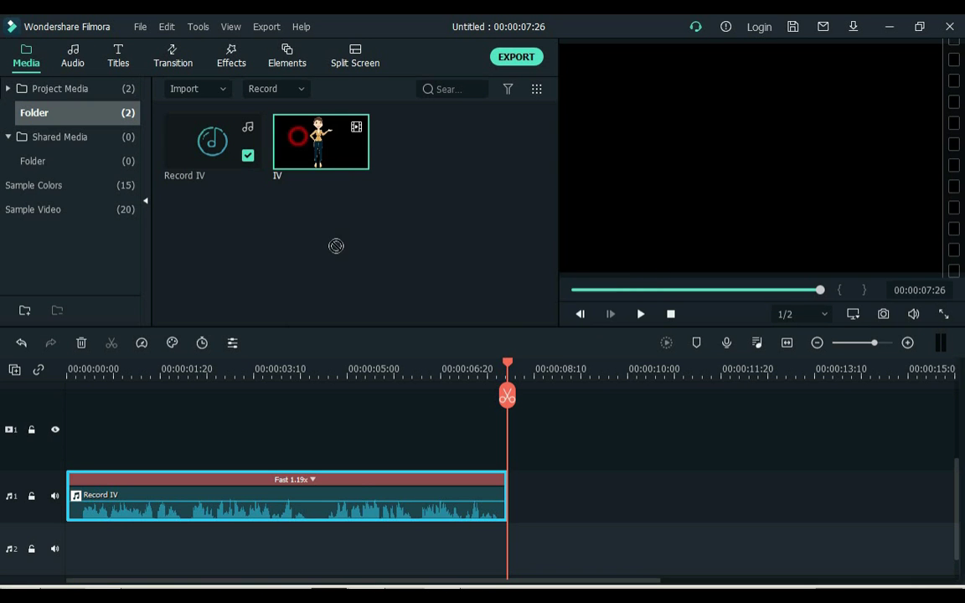
click(570, 330)
Add the Filmora logo full-length on video track 2, shrunk and placed near the woman's hand
drag(345, 478, 150, 431)
drag(347, 432, 507, 423)
key(Home)
drag(668, 43, 844, 65)
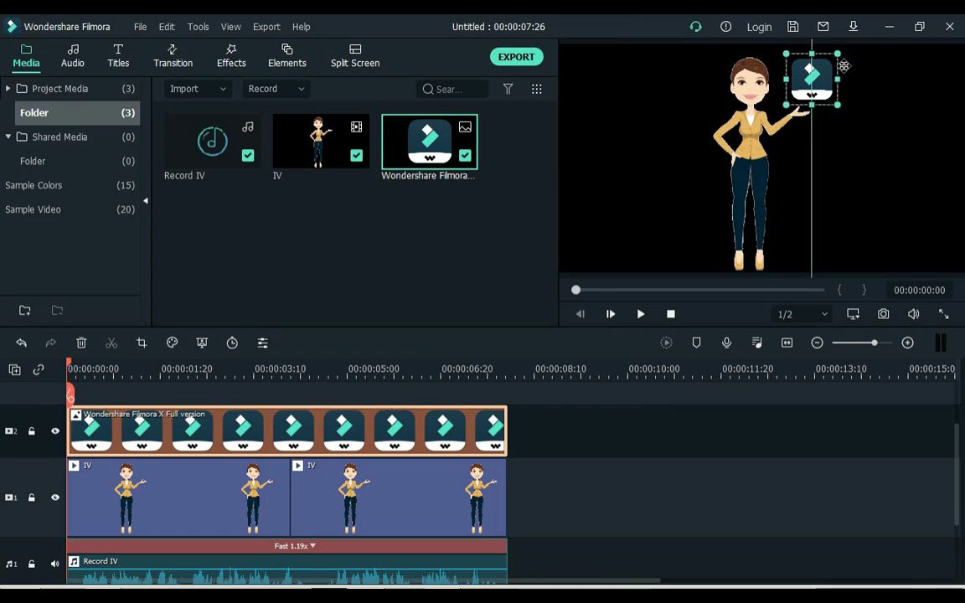
click(116, 430)
Add a custom animation start keyframe with the logo offscreen to the right
double_click(96, 429)
click(116, 51)
click(79, 83)
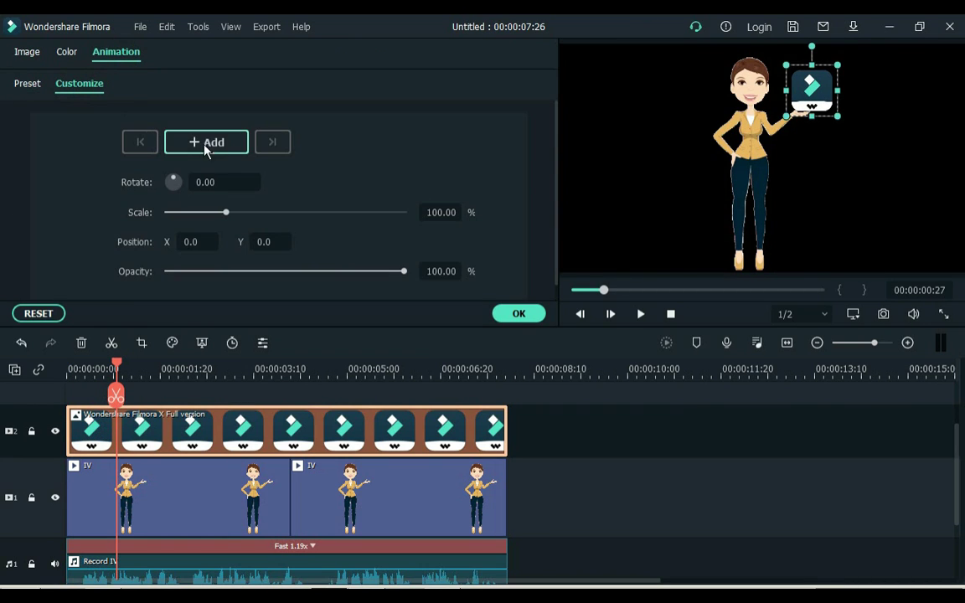
click(207, 143)
key(Home)
click(207, 144)
drag(811, 88, 960, 83)
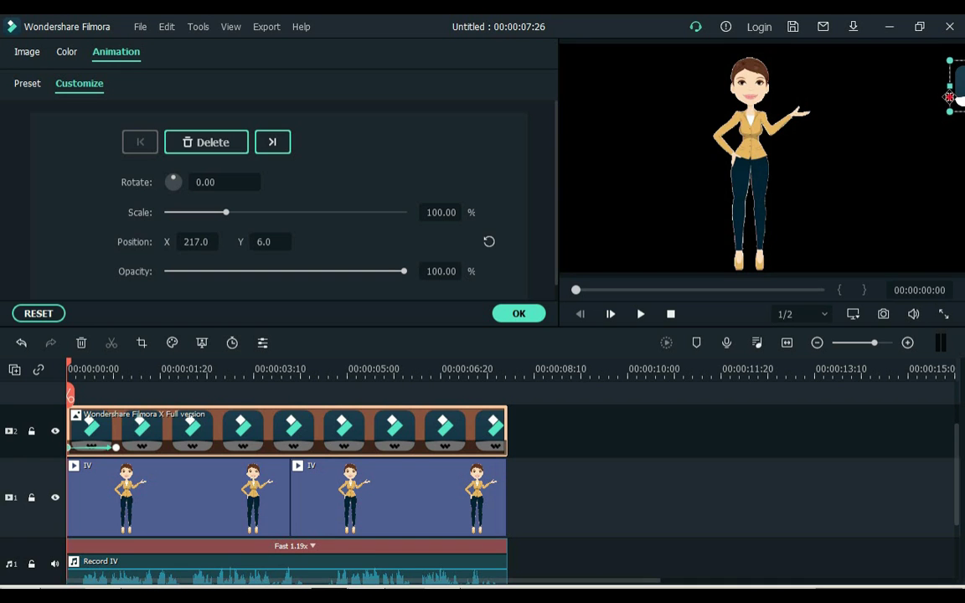
Confirm the logo animation and play the finished video from the start
key(End)
click(516, 313)
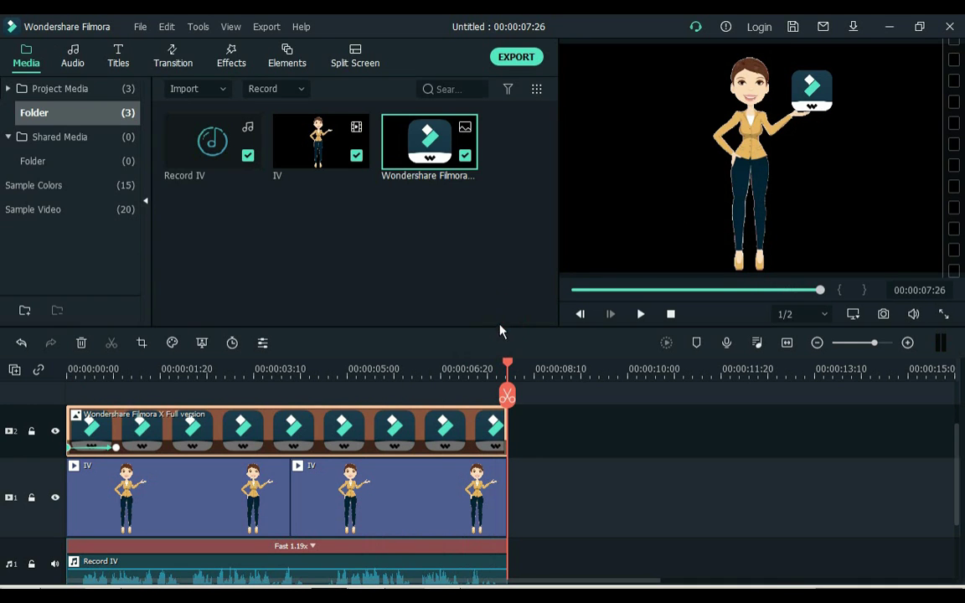
key(Home)
key(space)
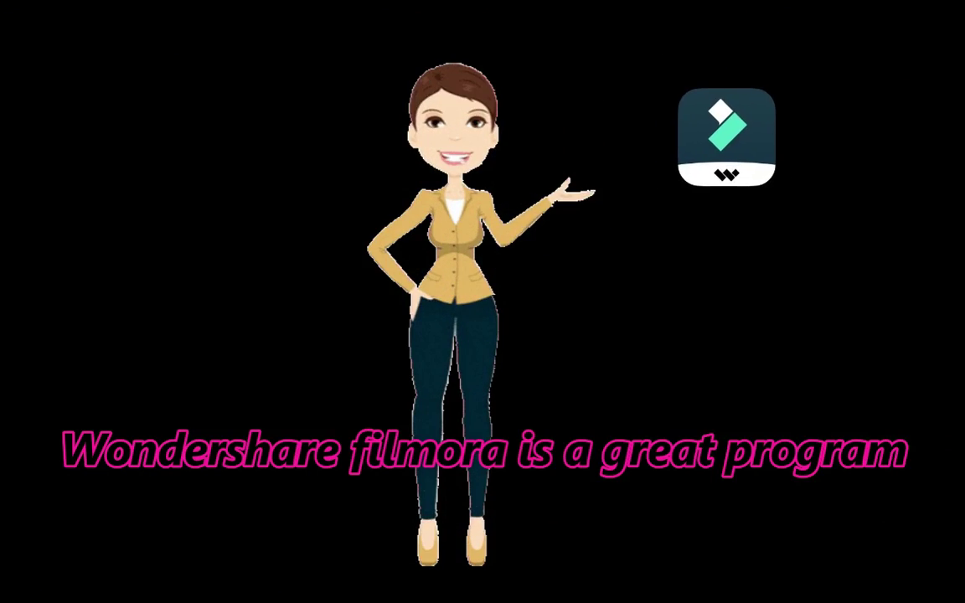